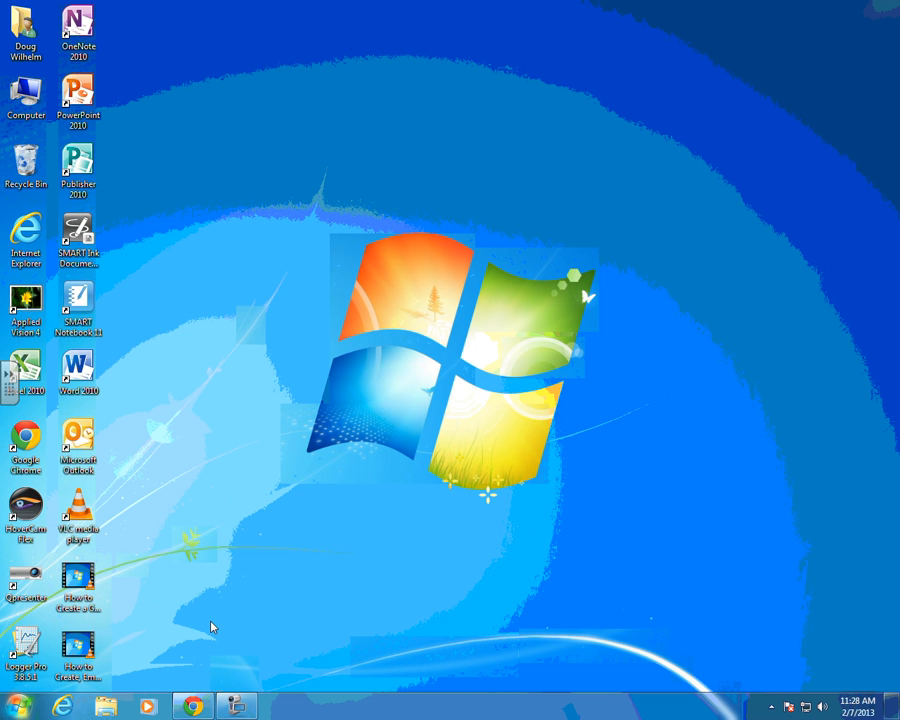
# Step: Launch Chrome and enter the district address google.allenisd.org in the address bar
pyautogui.doubleClick(30, 440)
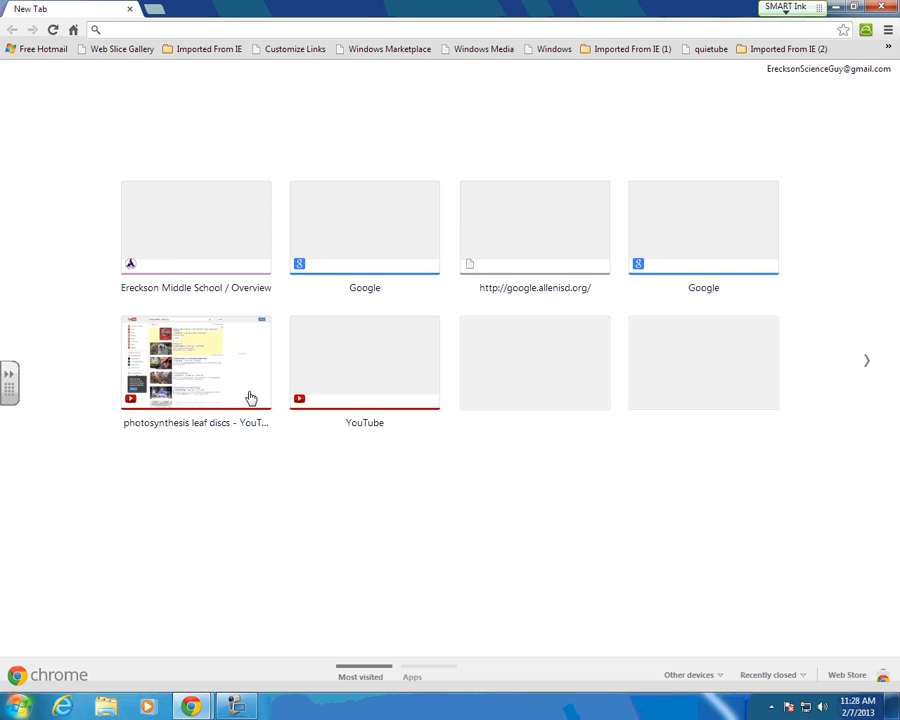
pyautogui.click(356, 254)
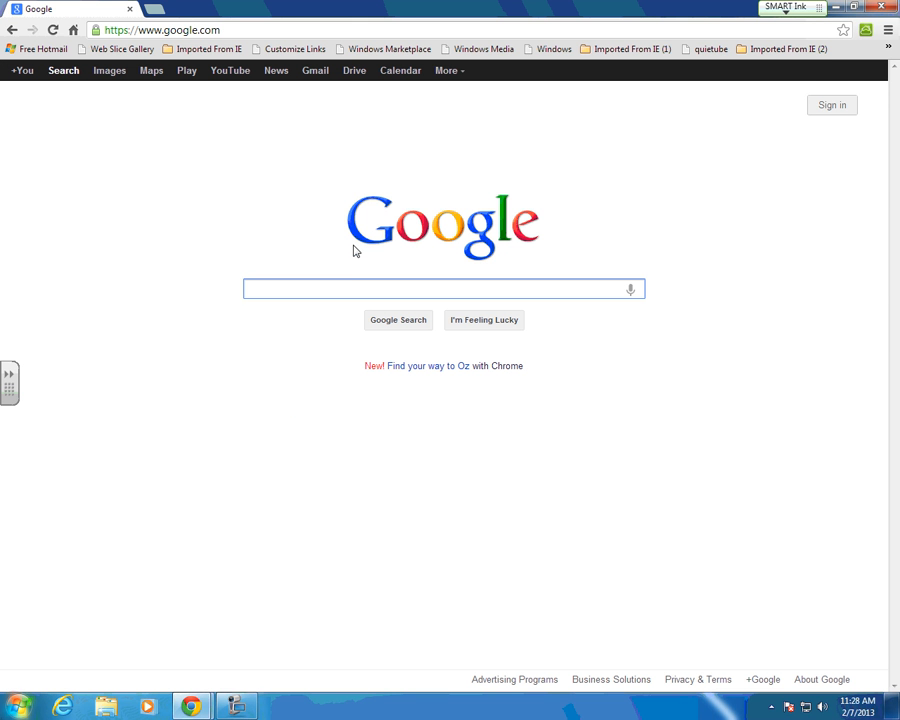
pyautogui.click(232, 32)
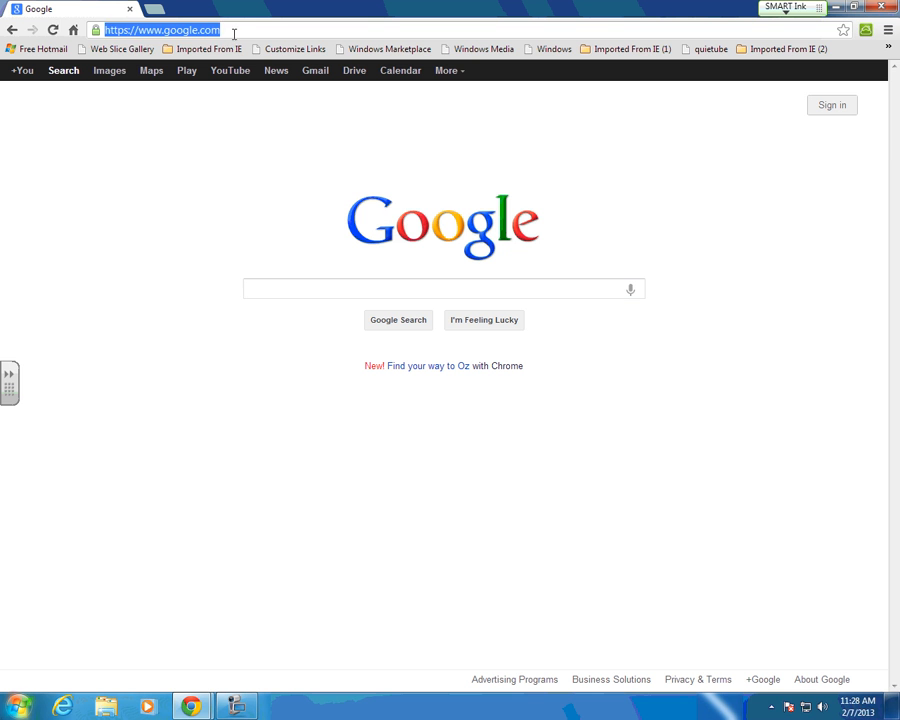
pyautogui.press('BackSpace')
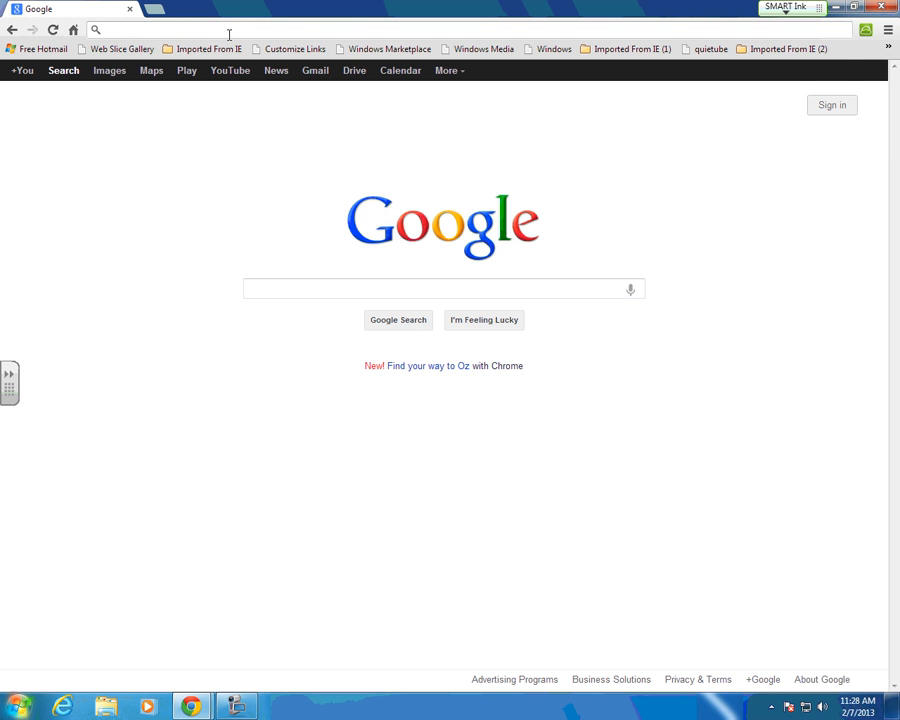
pyautogui.write('google.')
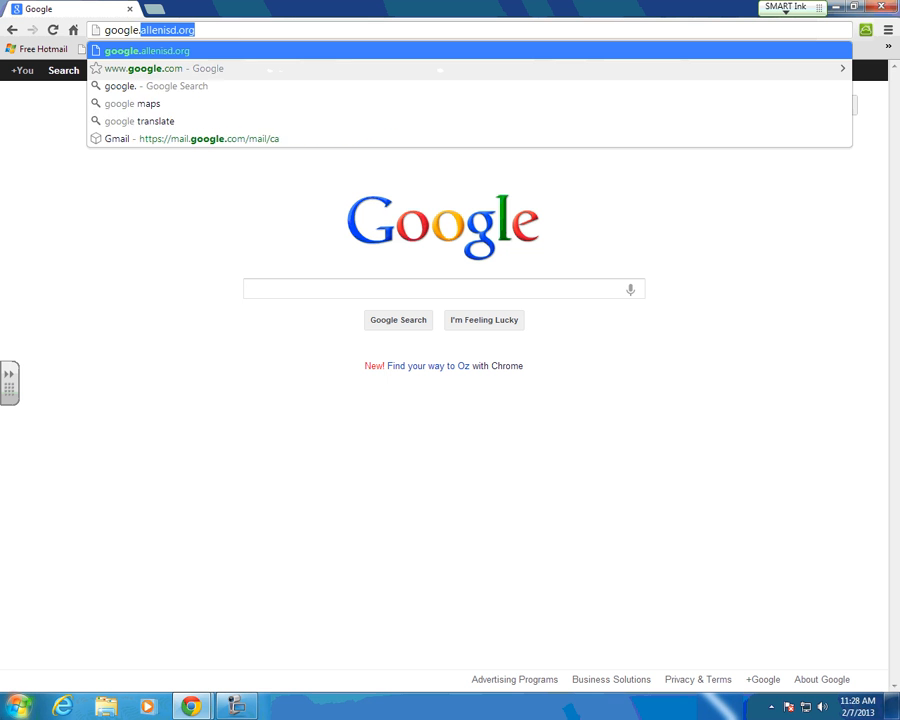
pyautogui.write('all')
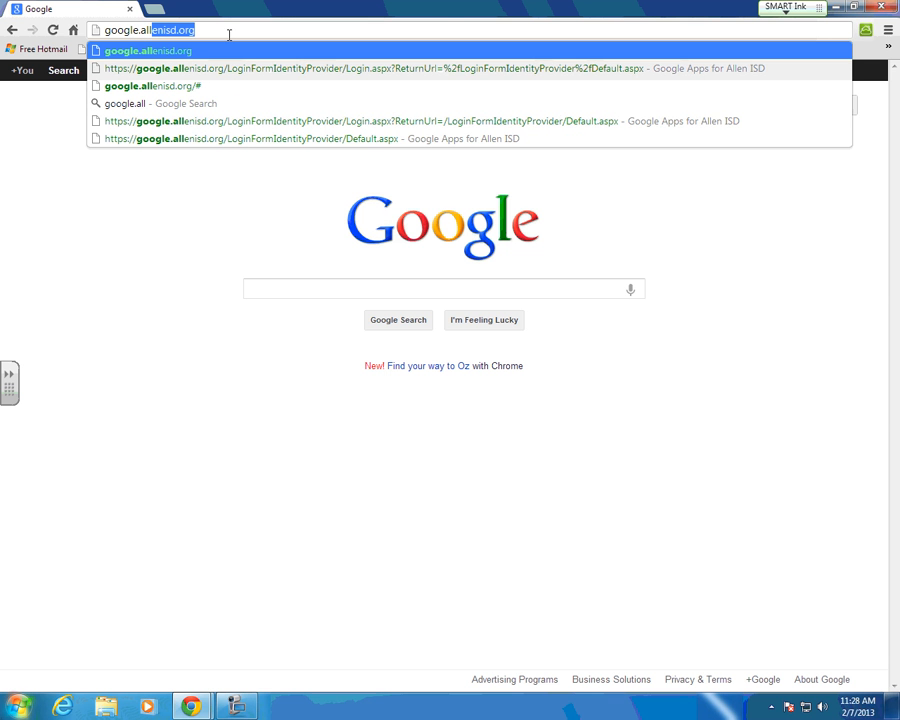
pyautogui.write('enisd')
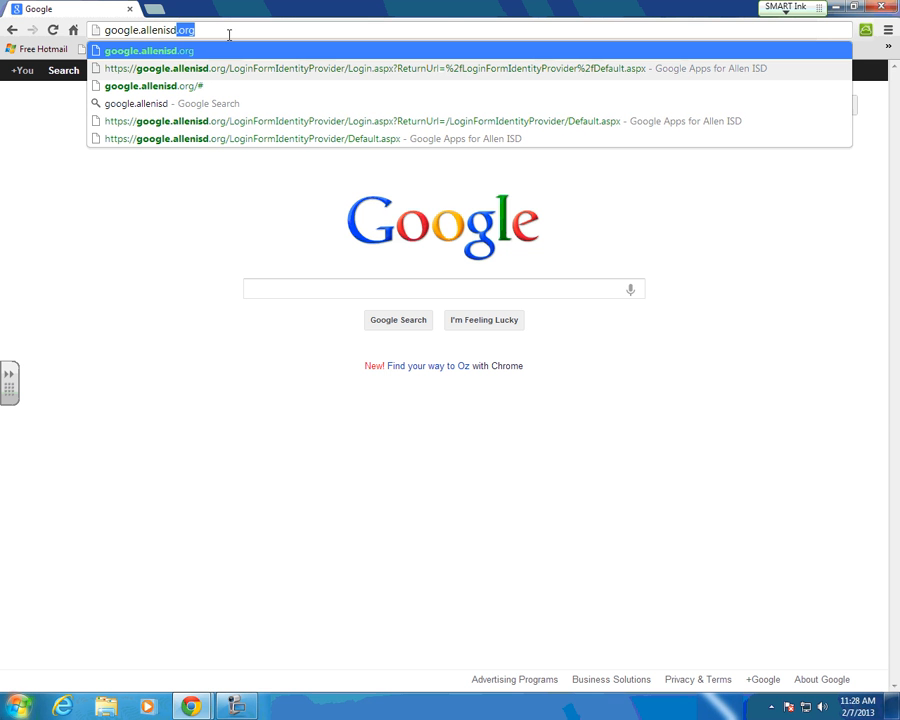
pyautogui.write('.org')
# Step: Load google.allenisd.org and sign in with the district user name and password
pyautogui.press('Return')
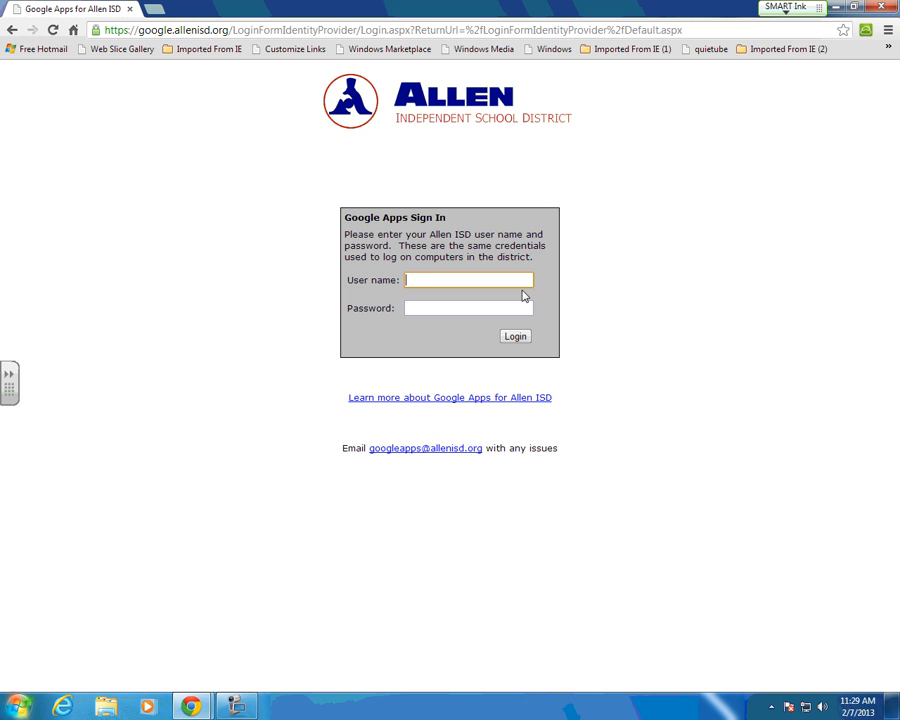
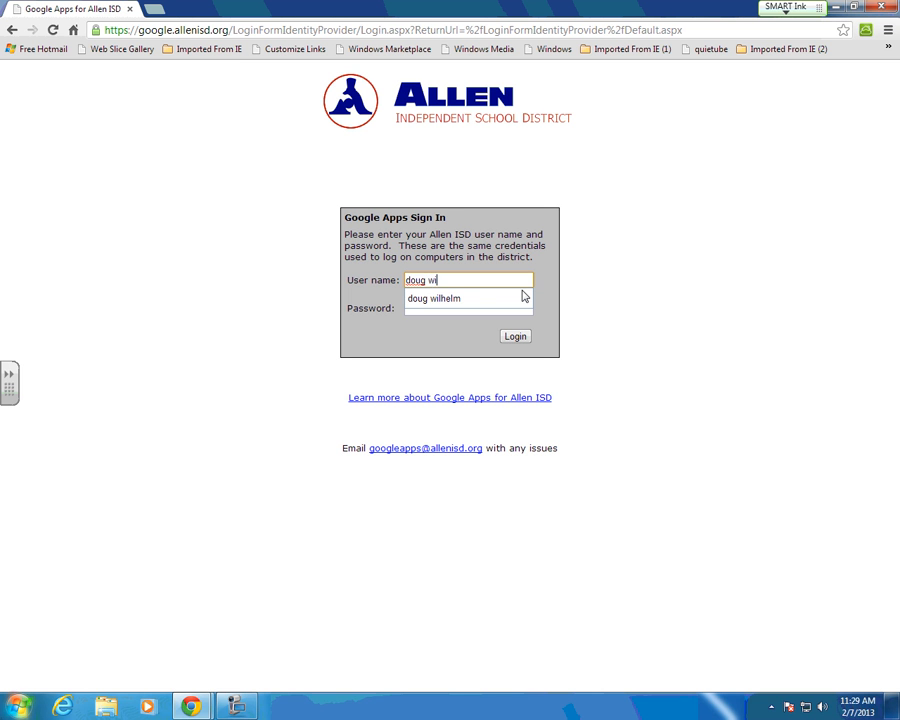
pyautogui.press('Tab')
pyautogui.write('******')
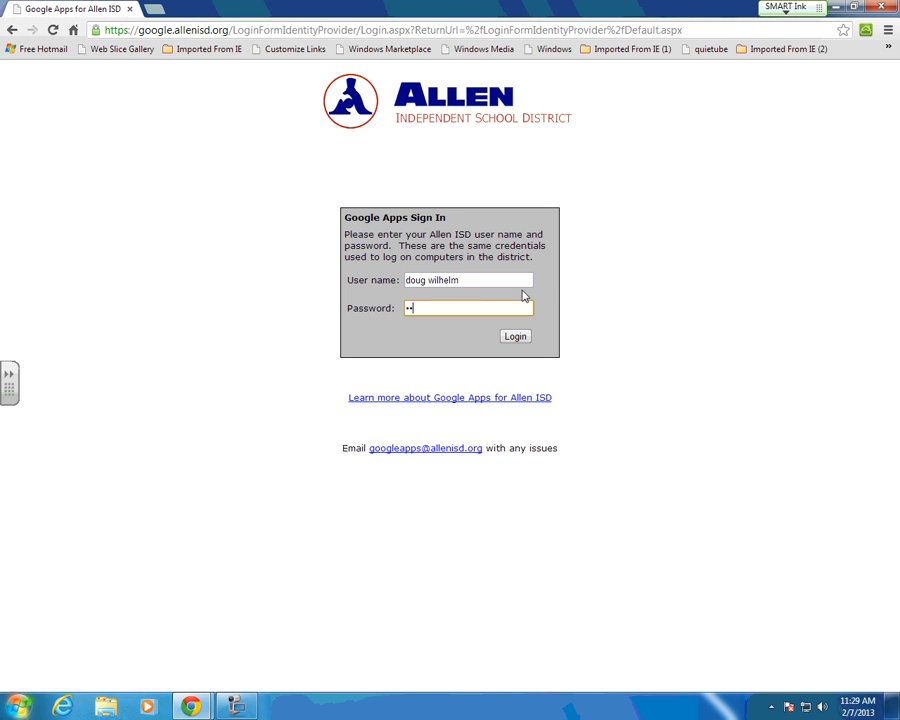
pyautogui.press('Return')
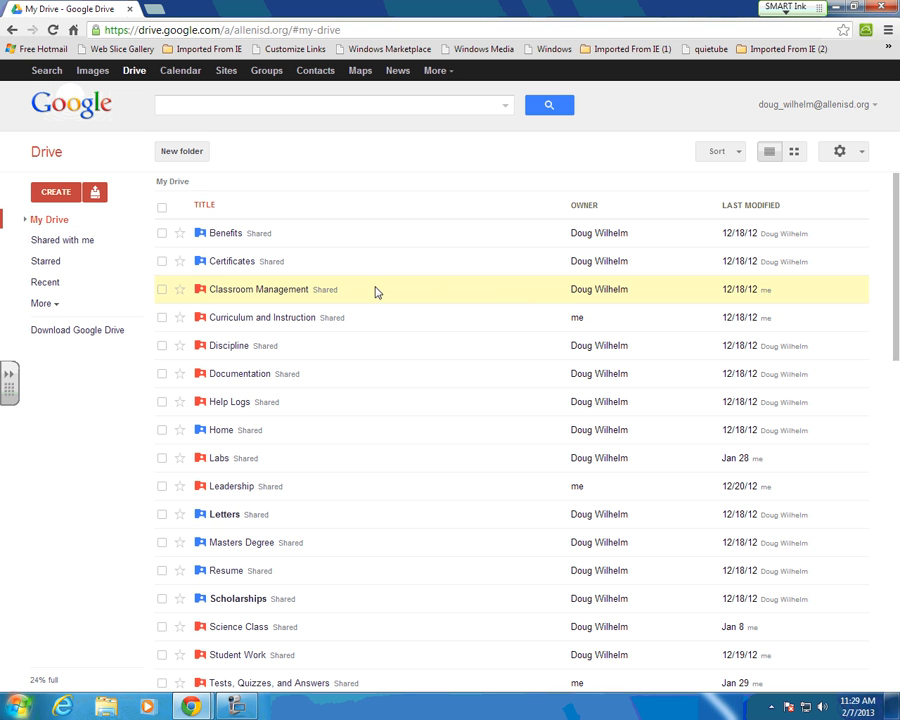
# Step: Choose CREATE > Spreadsheet in Google Drive to make a blank spreadsheet
pyautogui.click(57, 193)
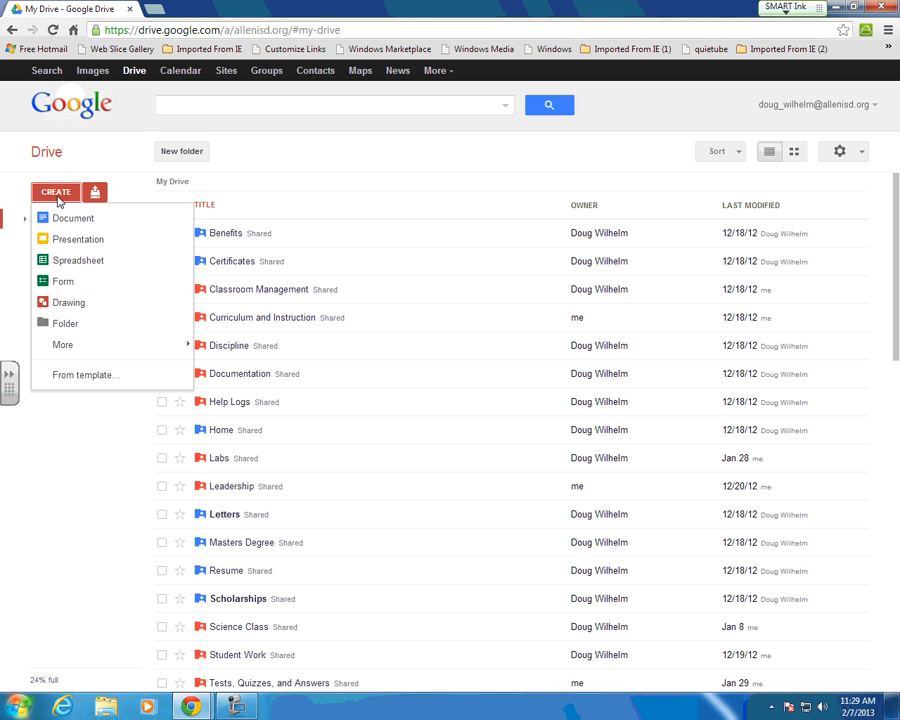
pyautogui.click(67, 262)
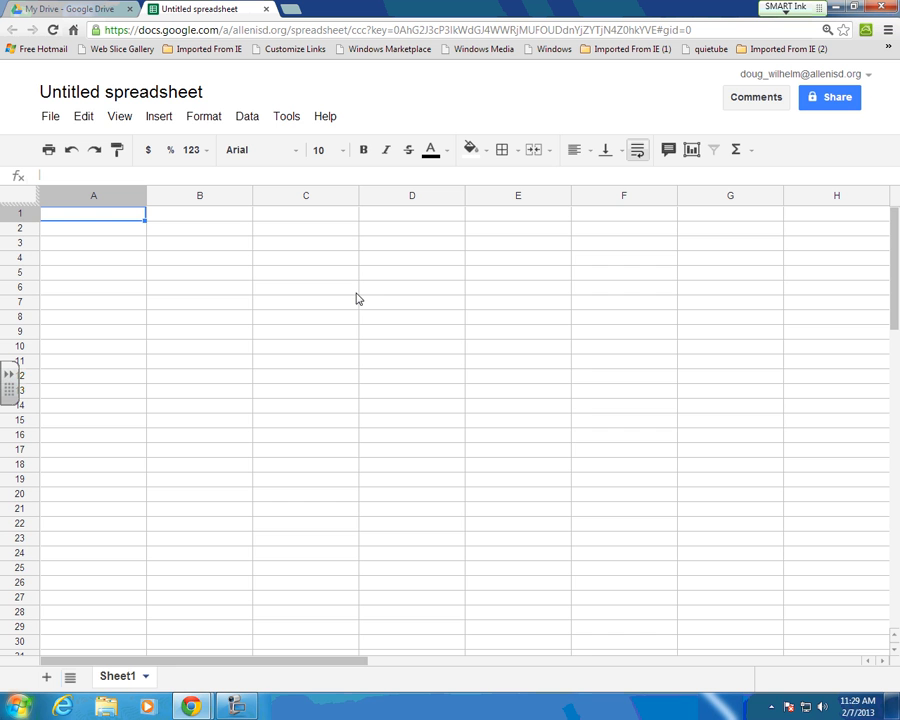
# Step: Replace the 'Untitled spreadsheet' title with 'Lab Results'
pyautogui.click(175, 94)
pyautogui.press('BackSpace')
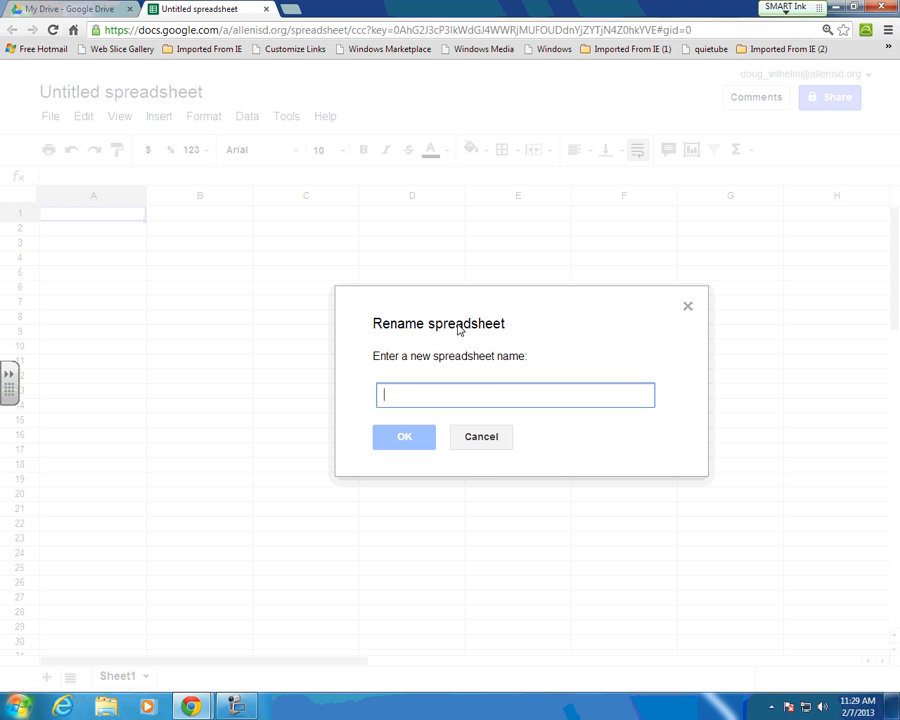
pyautogui.write('Lab ')
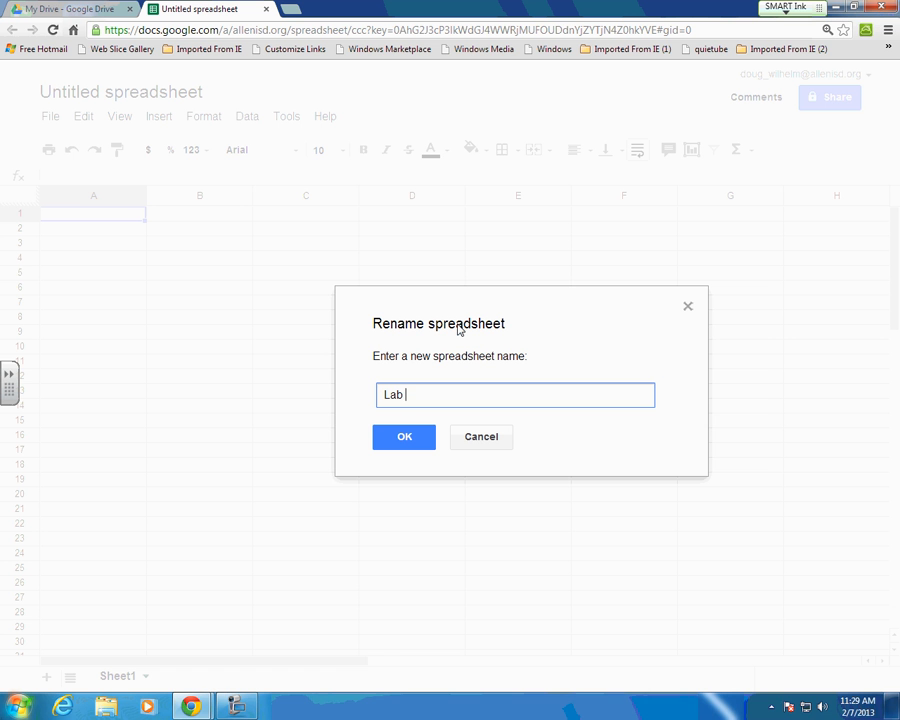
pyautogui.write('Results')
pyautogui.click(406, 440)
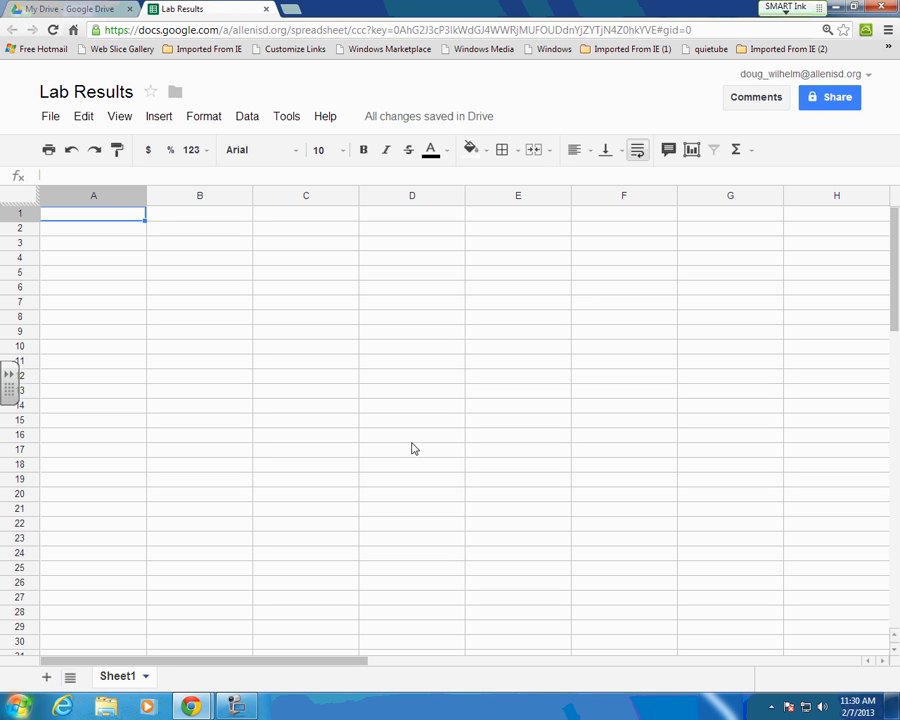
# Step: Set the spreadsheet's visibility to 'Anyone with the link' with Can edit access
pyautogui.click(818, 100)
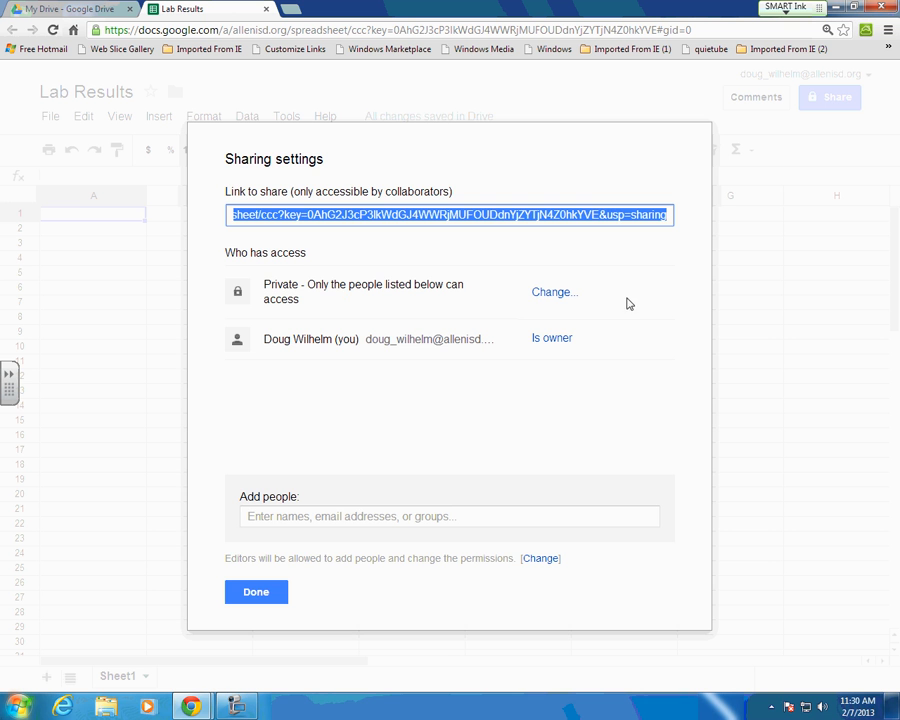
pyautogui.click(559, 300)
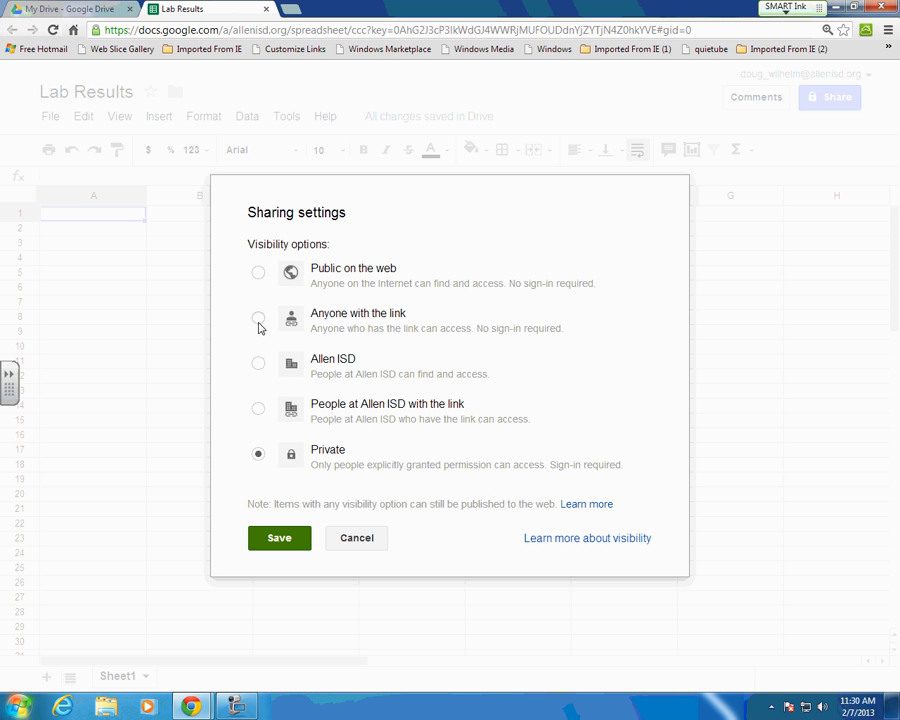
pyautogui.click(258, 320)
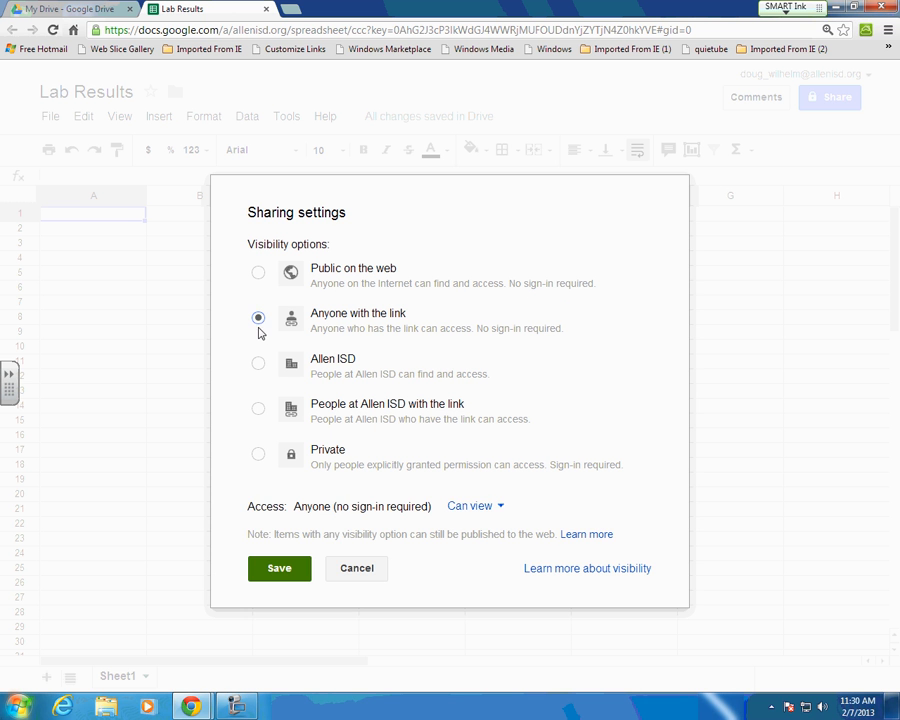
pyautogui.click(257, 411)
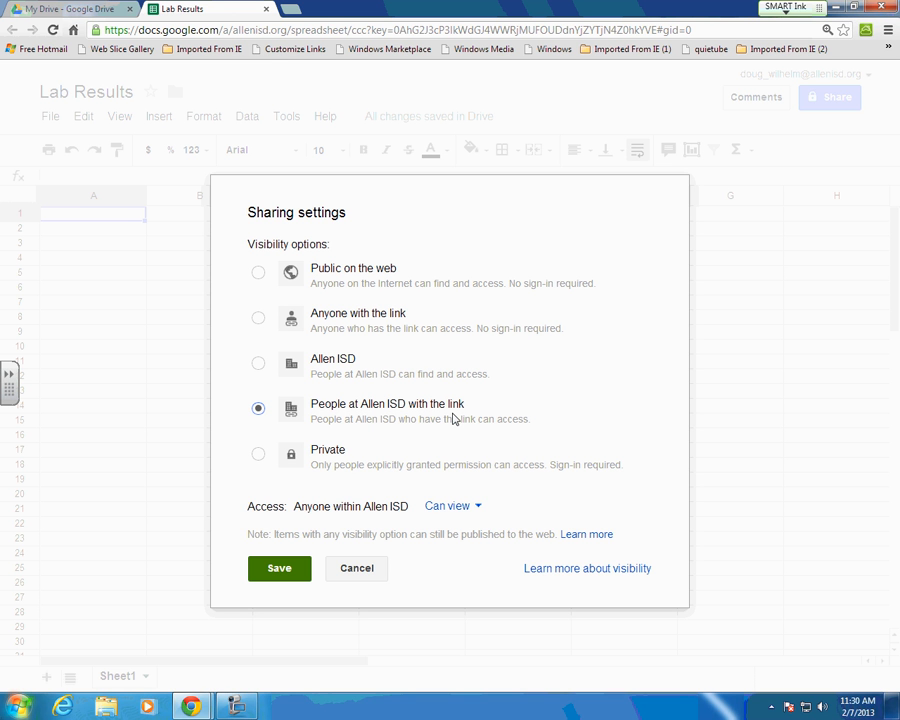
pyautogui.click(259, 319)
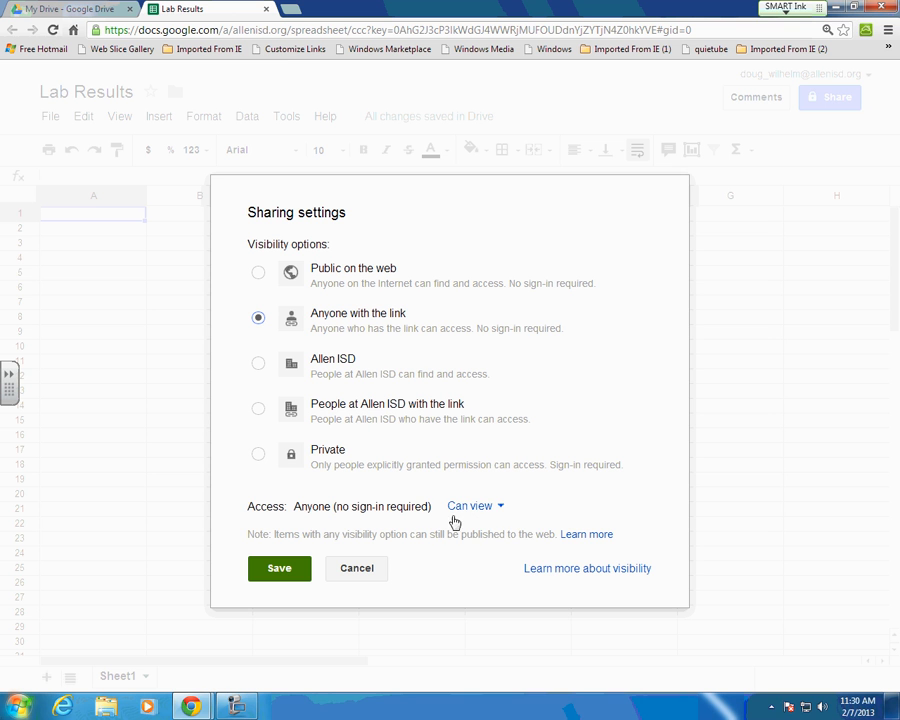
pyautogui.click(495, 513)
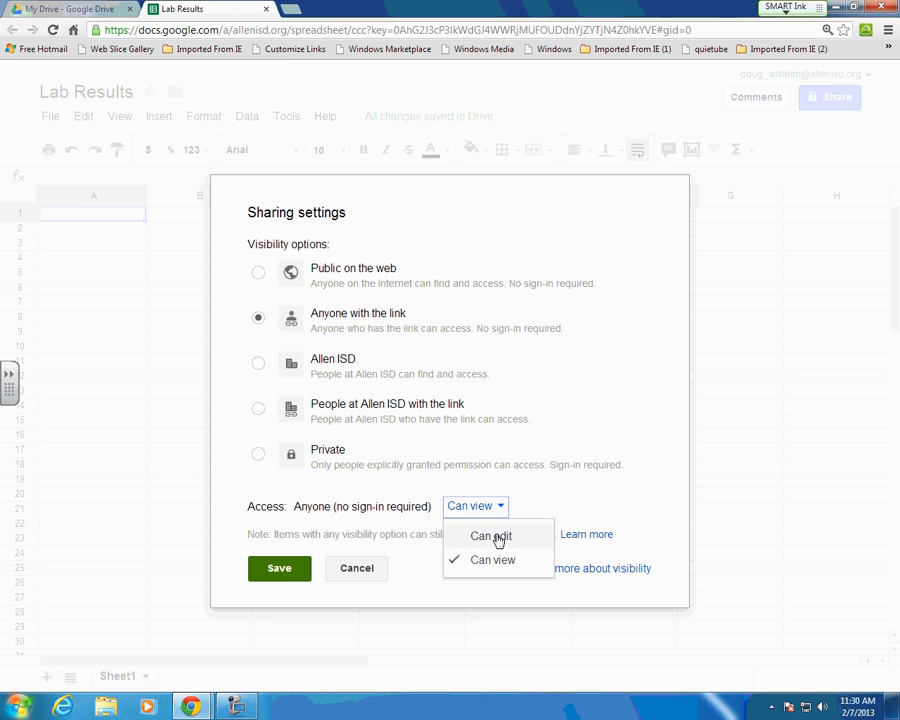
pyautogui.click(492, 537)
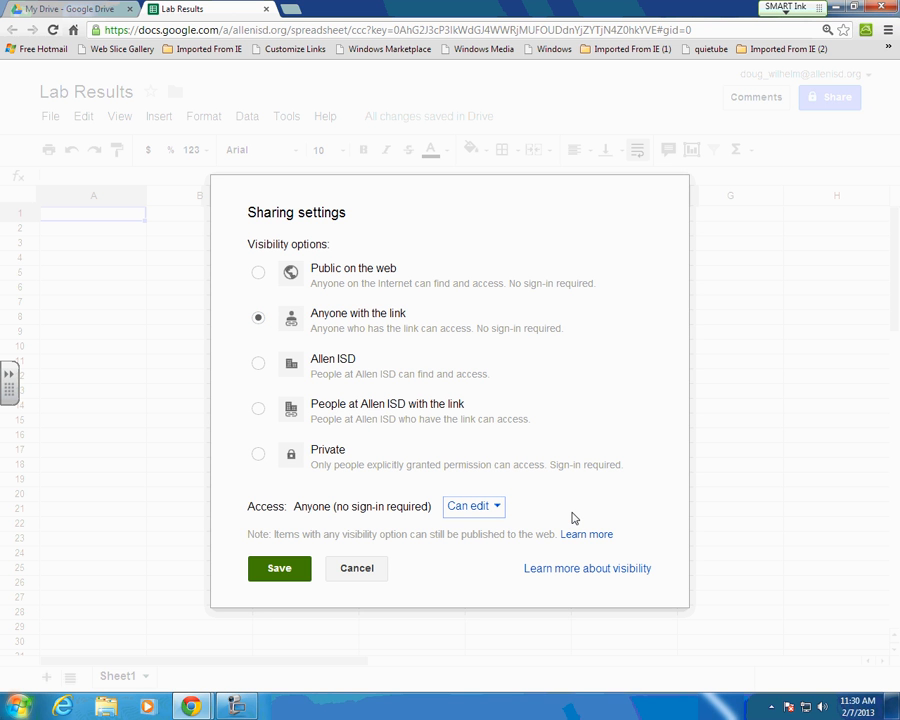
# Step: Save the link-sharing change, copy the share link, and close the dialog with Done
pyautogui.click(277, 570)
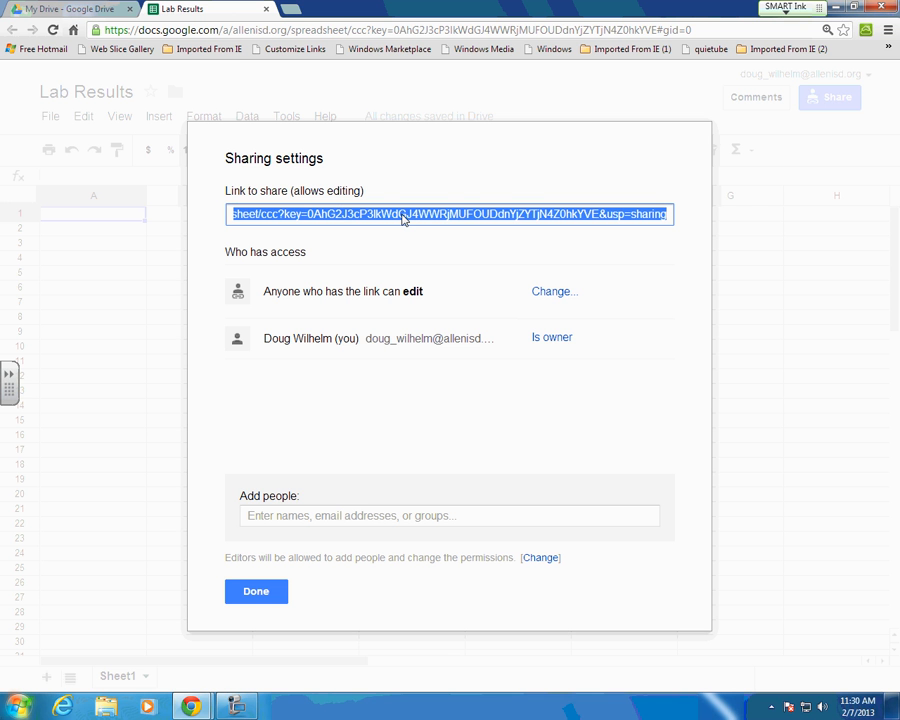
pyautogui.rightClick(450, 210)
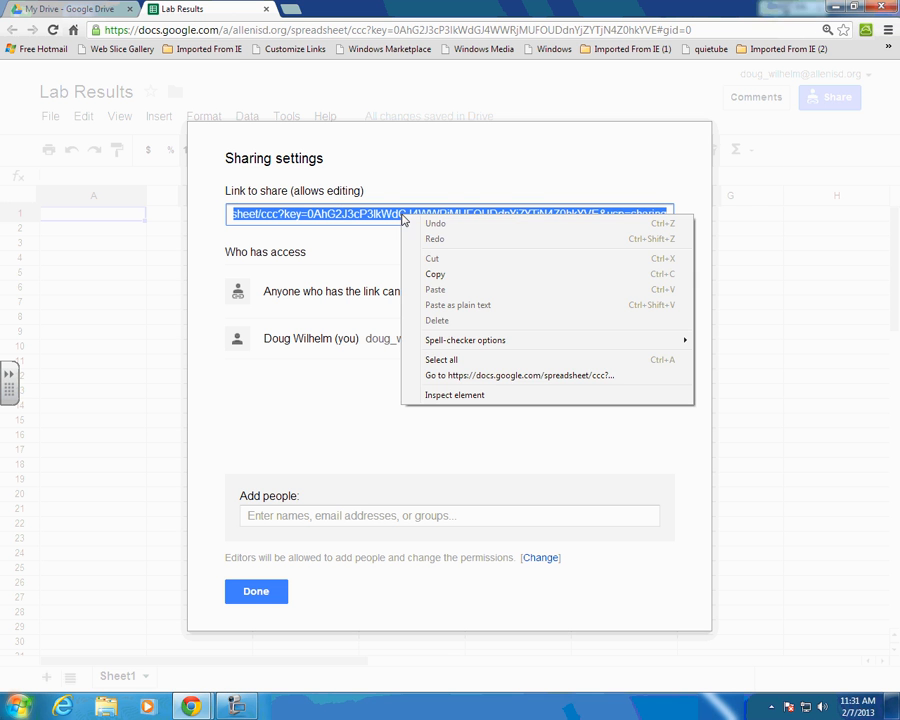
pyautogui.click(436, 275)
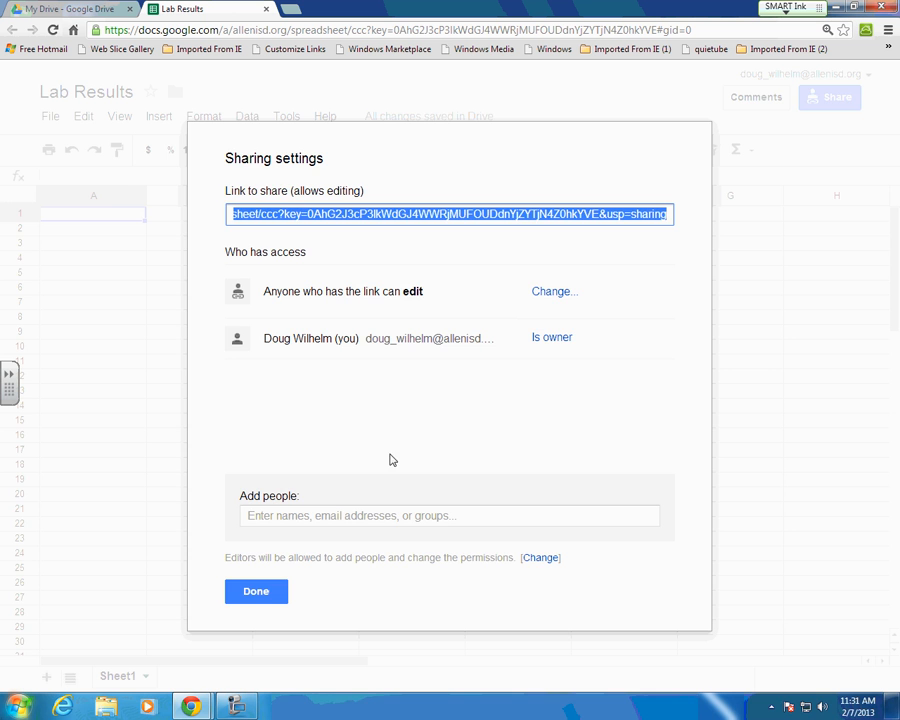
pyautogui.click(268, 596)
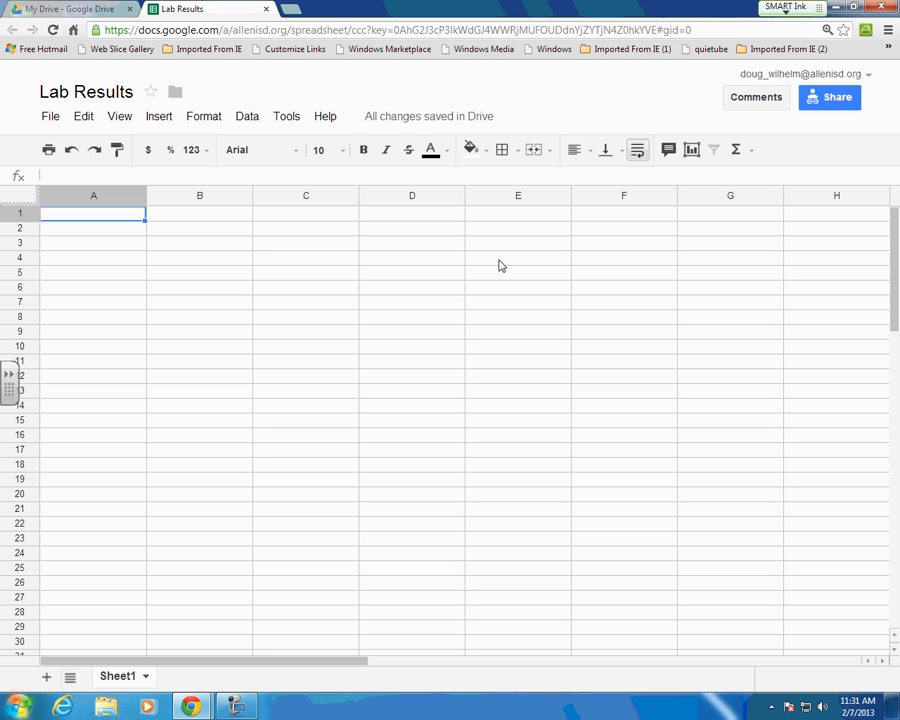
# Step: In a new tab, go to the Ereckson Middle School website's sign-in page
pyautogui.click(290, 10)
pyautogui.click(686, 234)
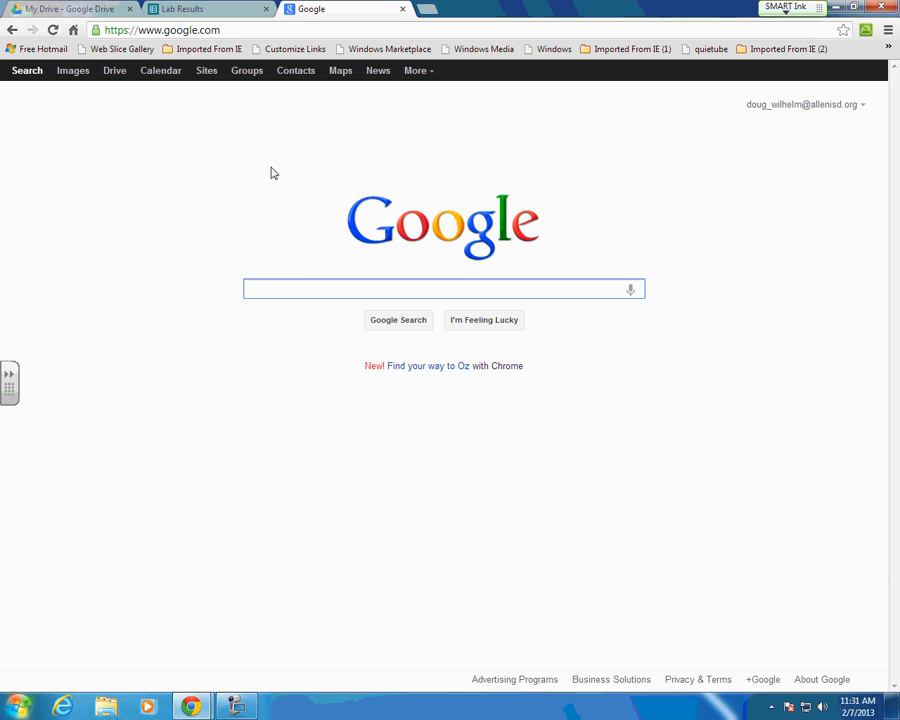
pyautogui.click(74, 33)
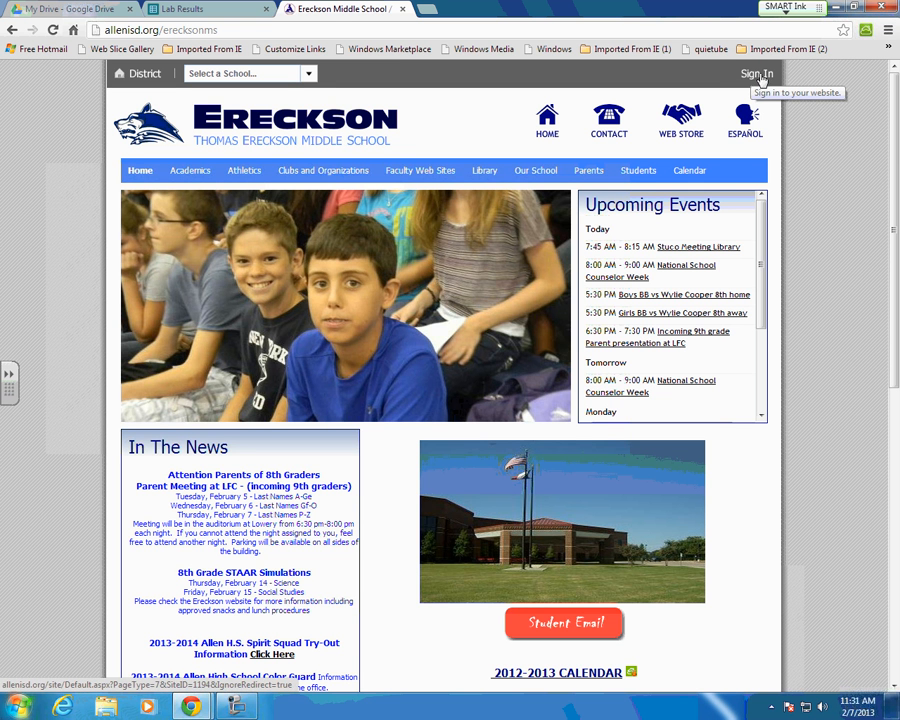
pyautogui.click(757, 75)
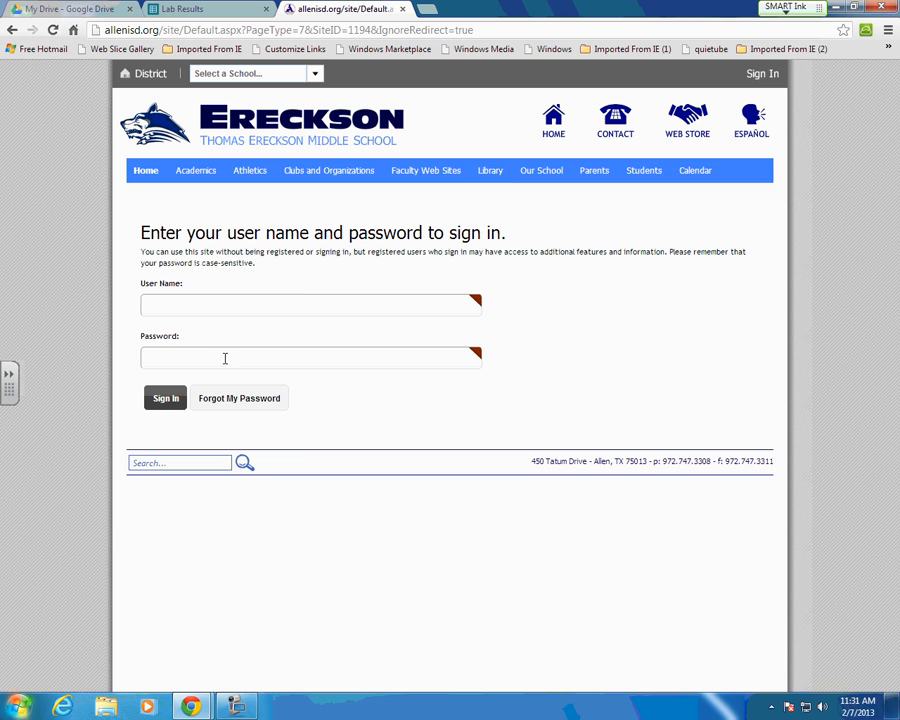
# Step: Sign in with the website user name and password, then open Site Manager
pyautogui.click(211, 307)
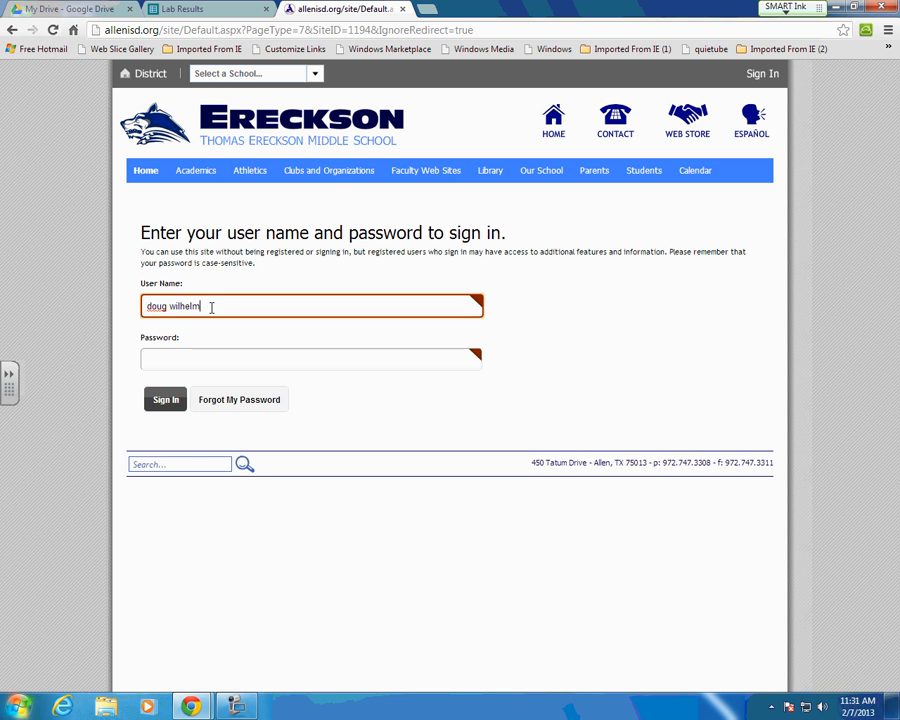
pyautogui.press('Tab')
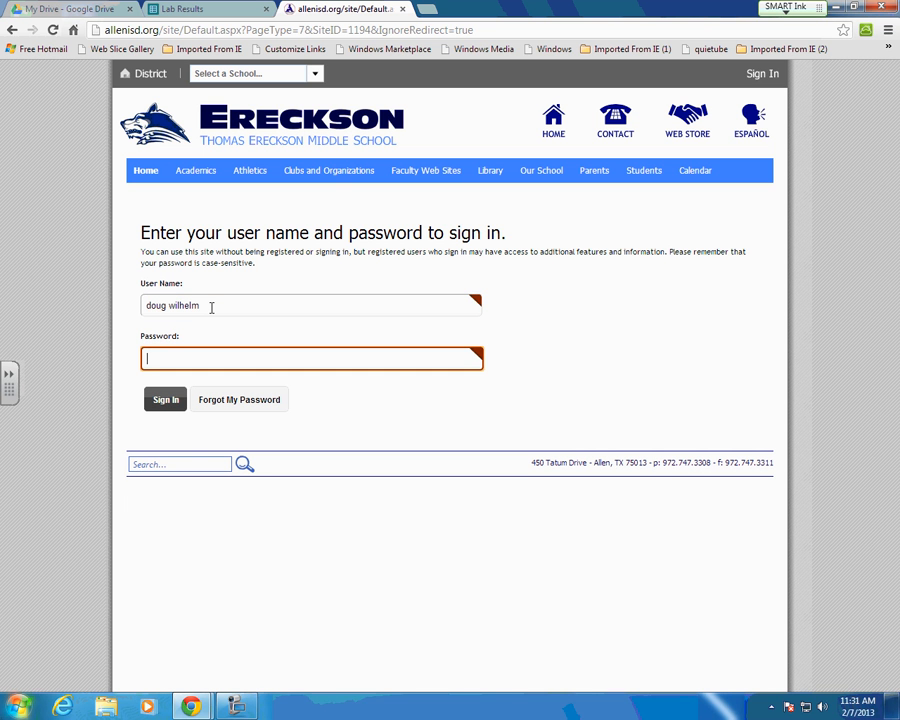
pyautogui.write('******')
pyautogui.press('Return')
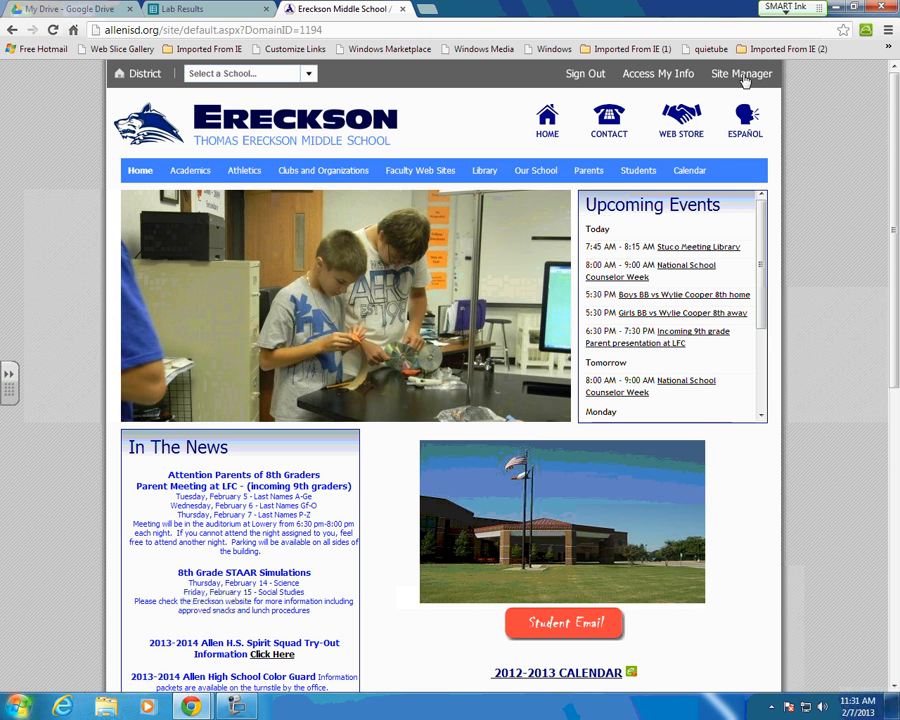
pyautogui.click(742, 75)
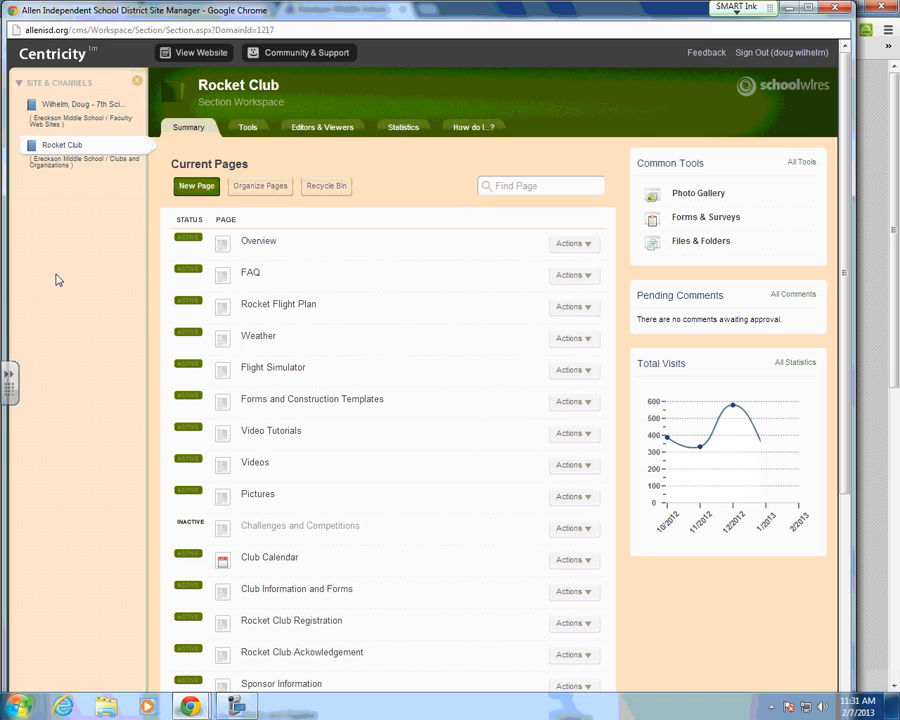
# Step: In the teacher's section, start a new page of type Flex Editor
pyautogui.click(62, 112)
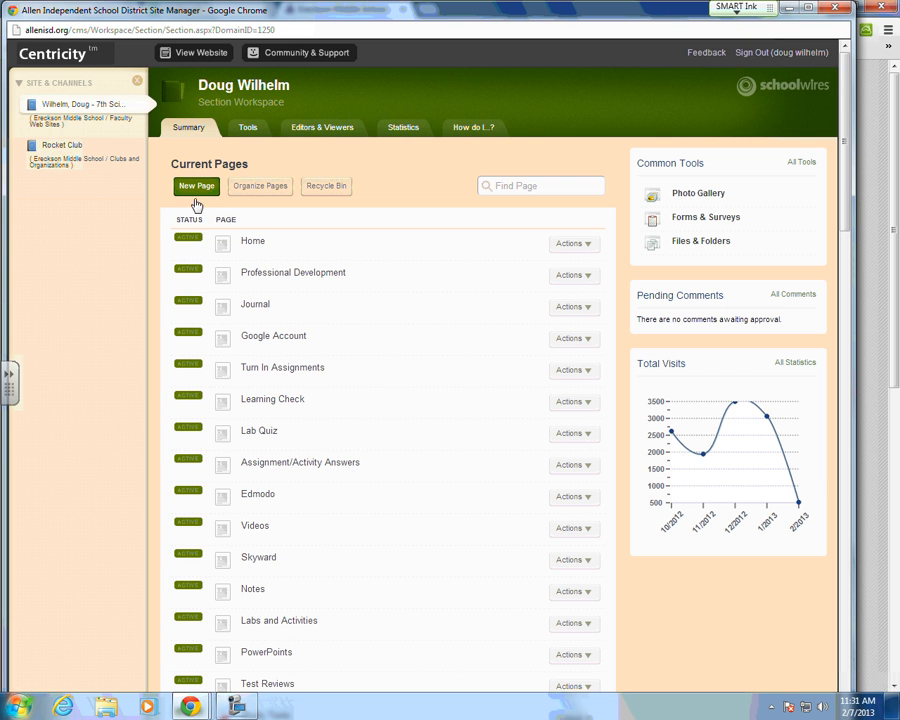
pyautogui.click(196, 193)
pyautogui.scroll(-3, 311, 289)
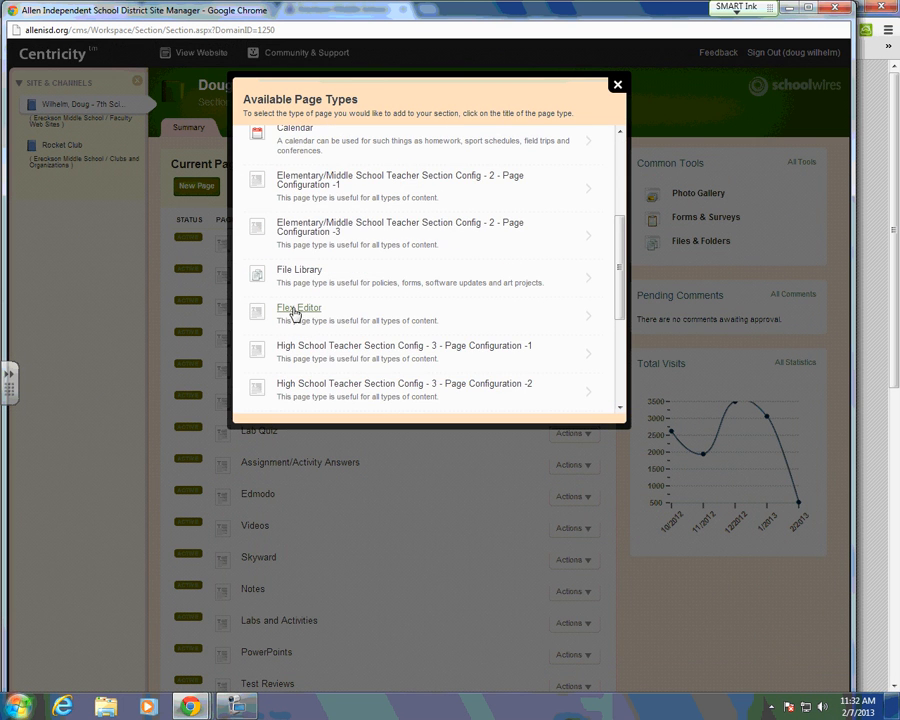
pyautogui.click(295, 311)
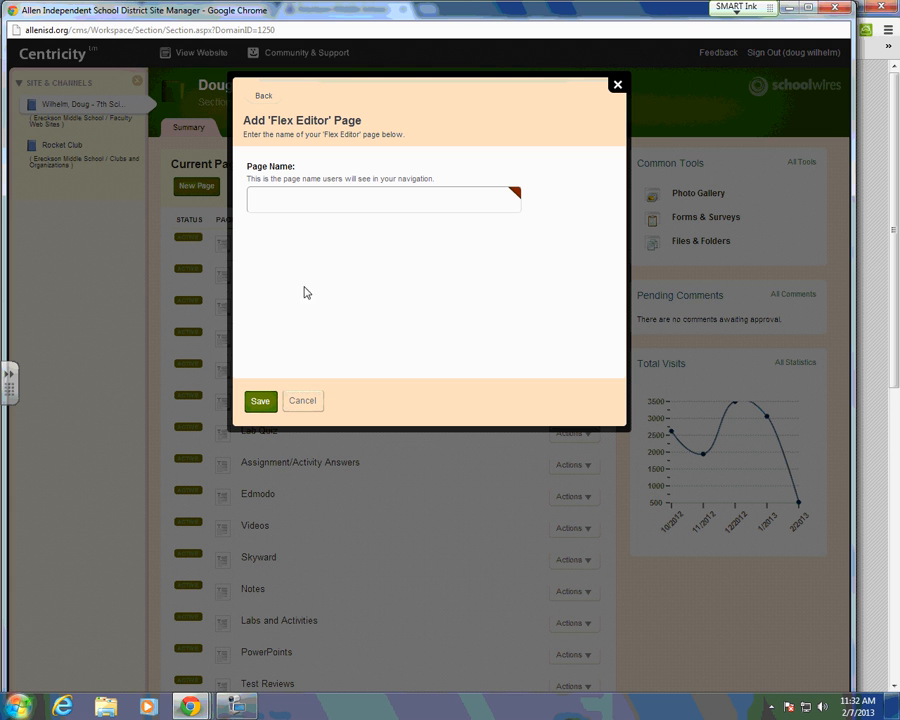
# Step: Name the new page 'Lab Results' and save it
pyautogui.click(292, 205)
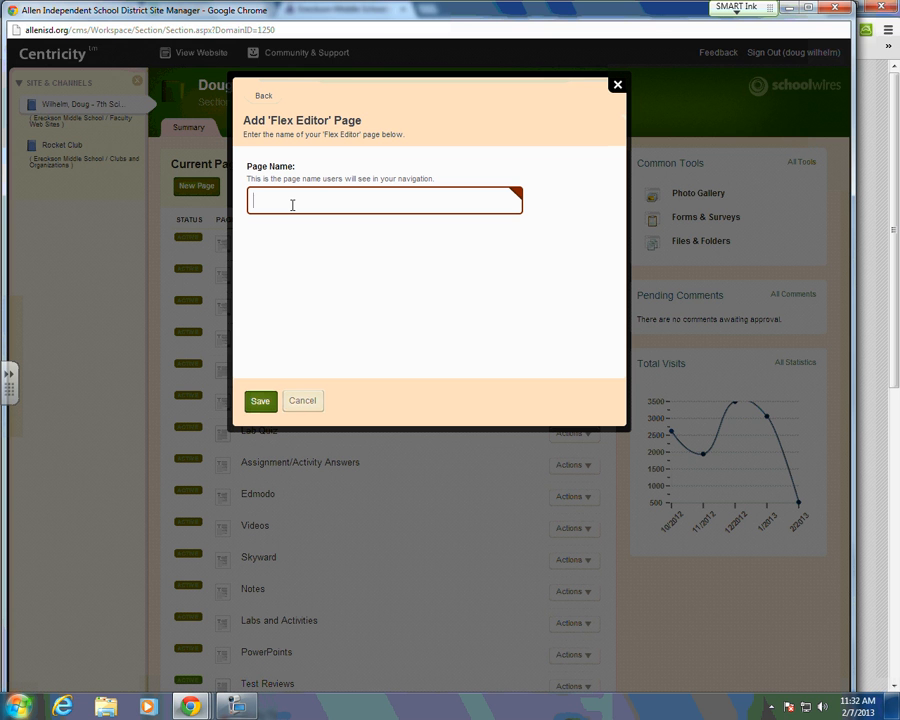
pyautogui.write('Lab Results')
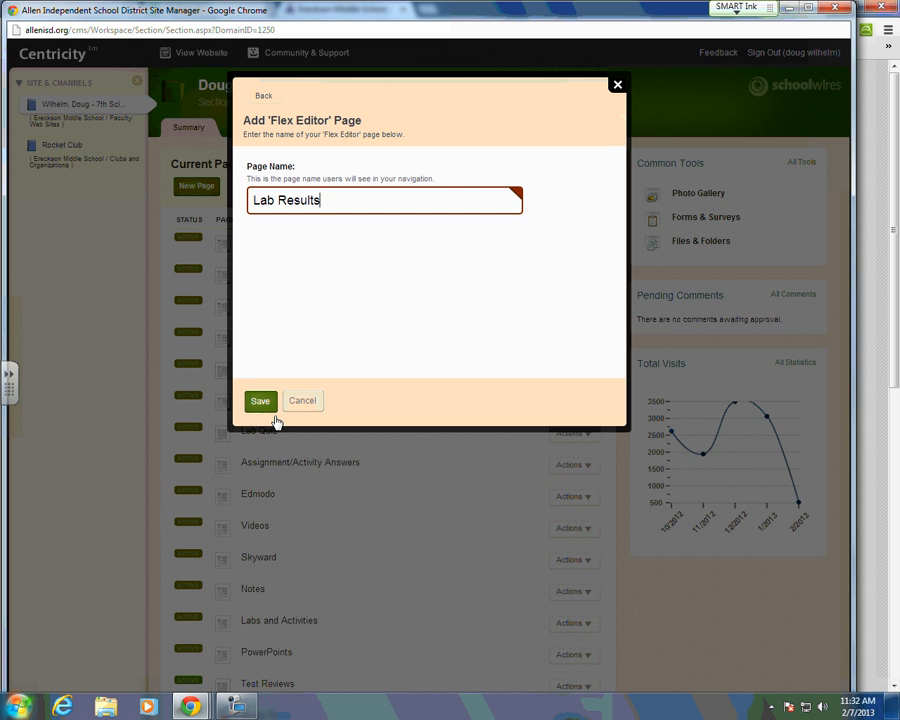
pyautogui.click(268, 410)
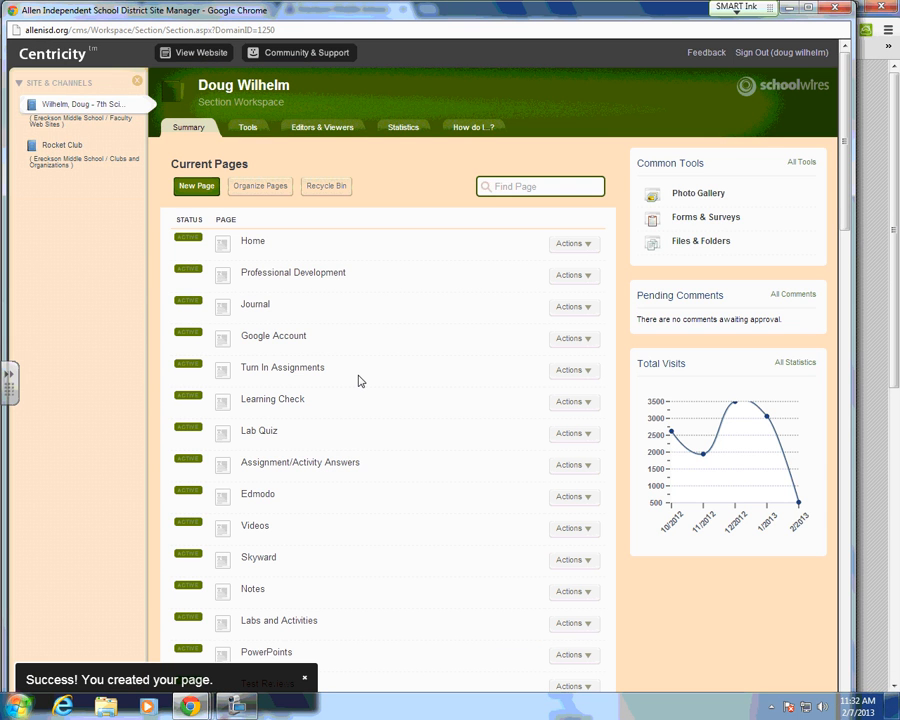
pyautogui.scroll(-20, 360, 381)
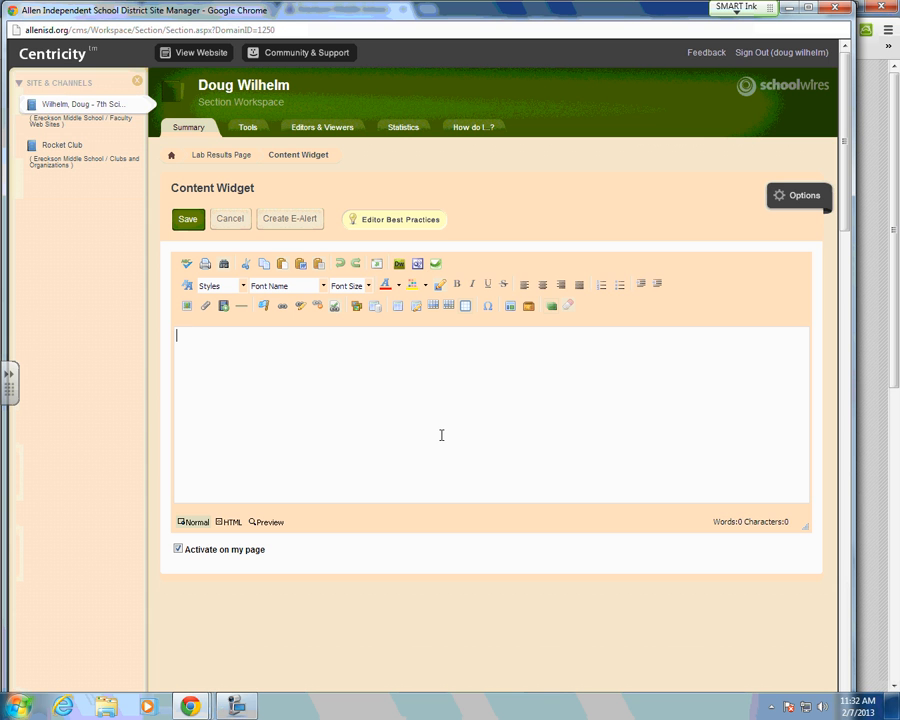
# Step: Type the heading 'Lab Results' in the Content Widget and start a new line beneath it
pyautogui.write('Lab')
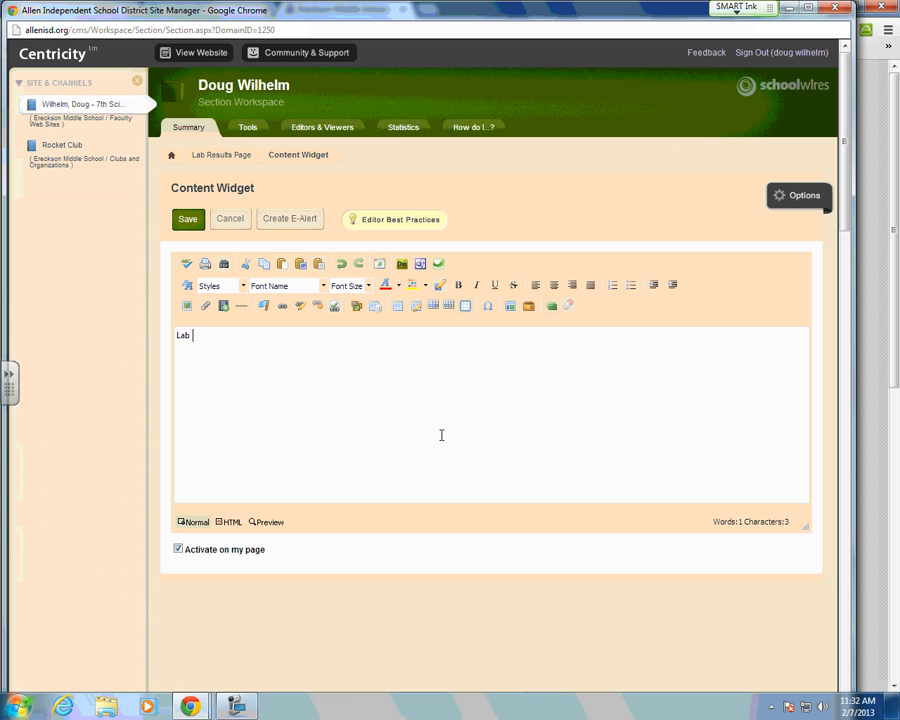
pyautogui.write(' Results')
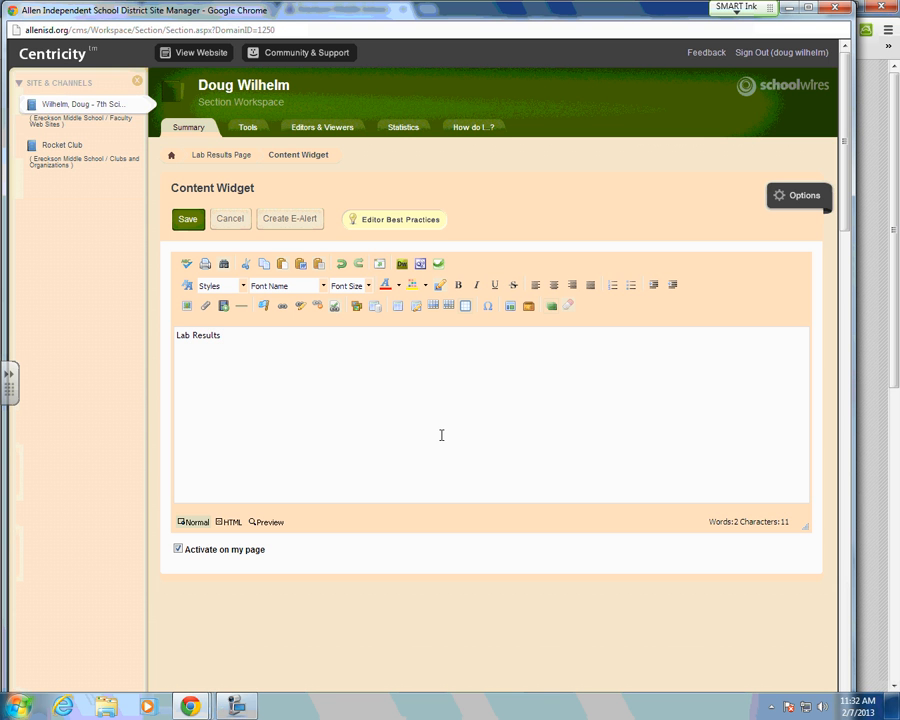
pyautogui.press('Return')
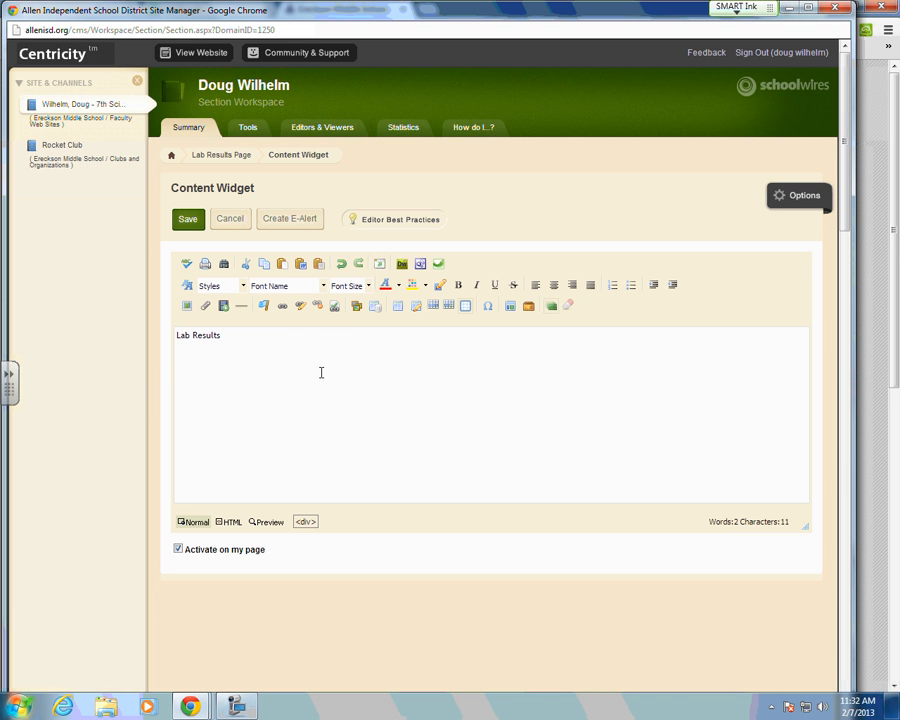
# Step: Start a Web Address link and paste the spreadsheet's share URL into the address field
pyautogui.click(284, 306)
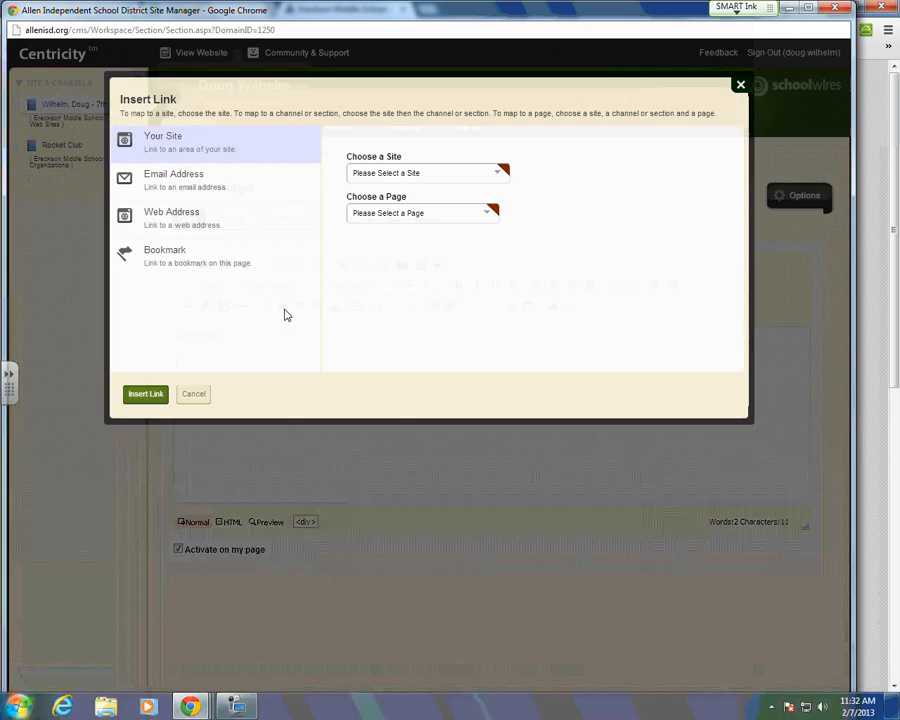
pyautogui.click(183, 220)
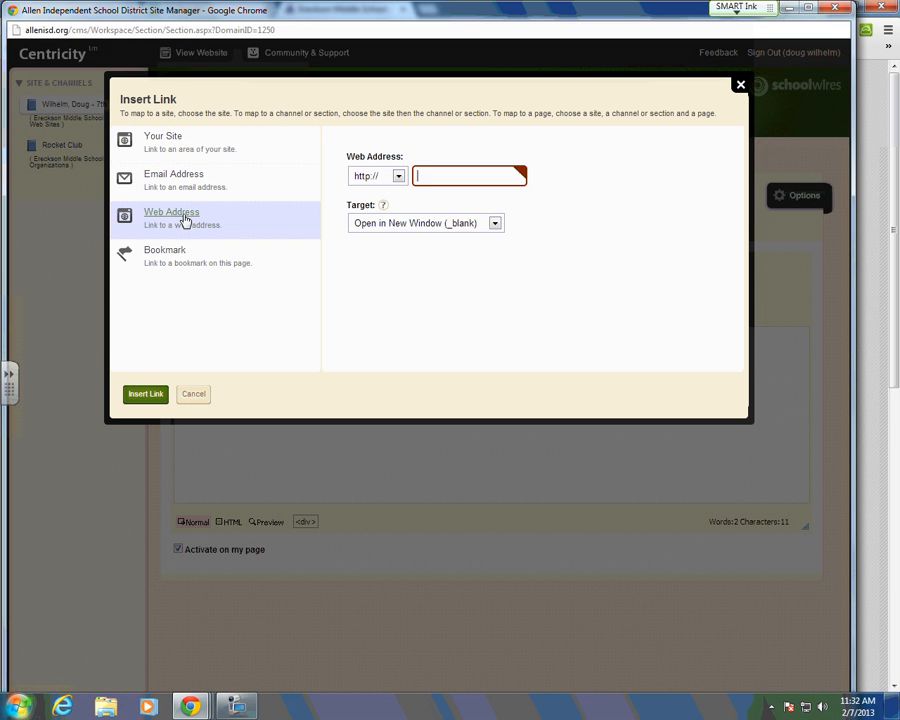
pyautogui.rightClick(430, 177)
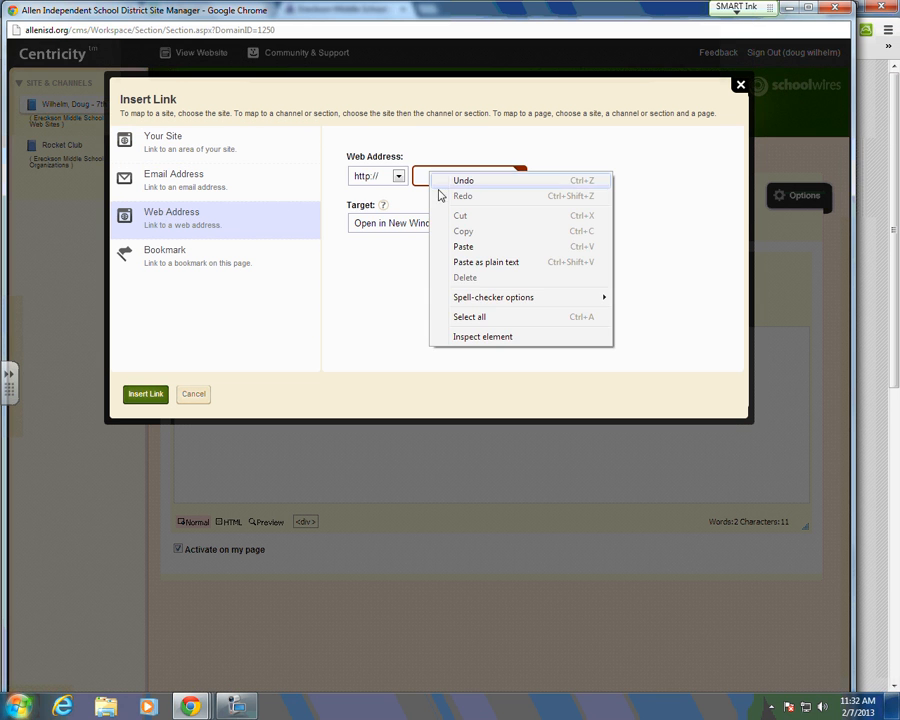
pyautogui.click(468, 247)
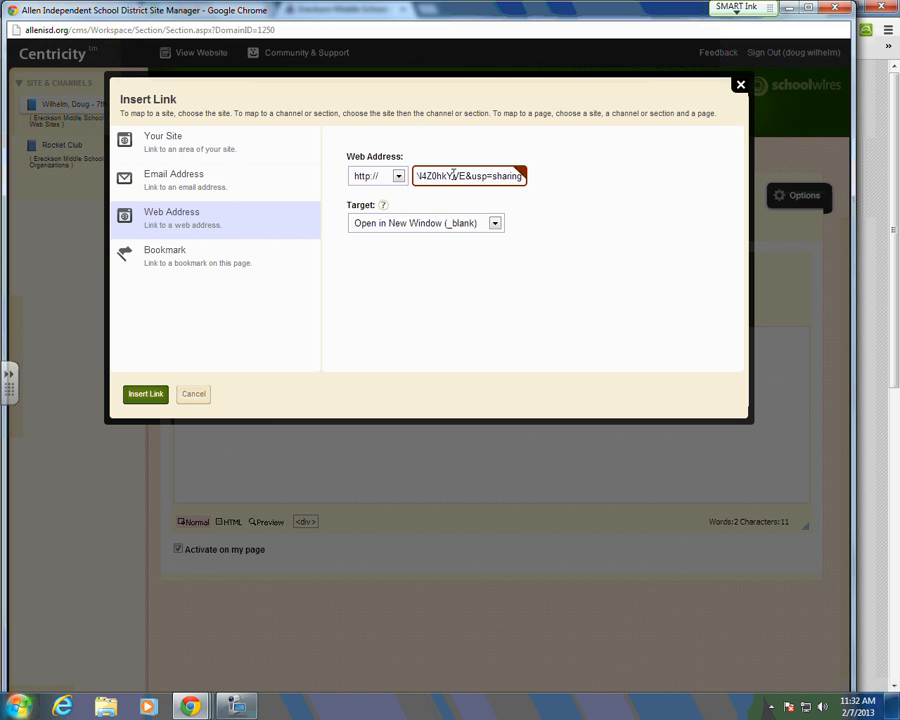
pyautogui.press('Left')
pyautogui.press('Left')
pyautogui.press('Left')
pyautogui.press('Left')
pyautogui.press('Left')
pyautogui.press('Left')
pyautogui.press('Left')
pyautogui.press('Left')
pyautogui.press('Left')
pyautogui.press('Left')
pyautogui.press('Left')
pyautogui.press('Left')
pyautogui.press('Left')
pyautogui.press('Left')
pyautogui.press('Left')
pyautogui.press('Left')
pyautogui.press('Left')
pyautogui.press('Left')
pyautogui.press('Left')
pyautogui.press('Left')
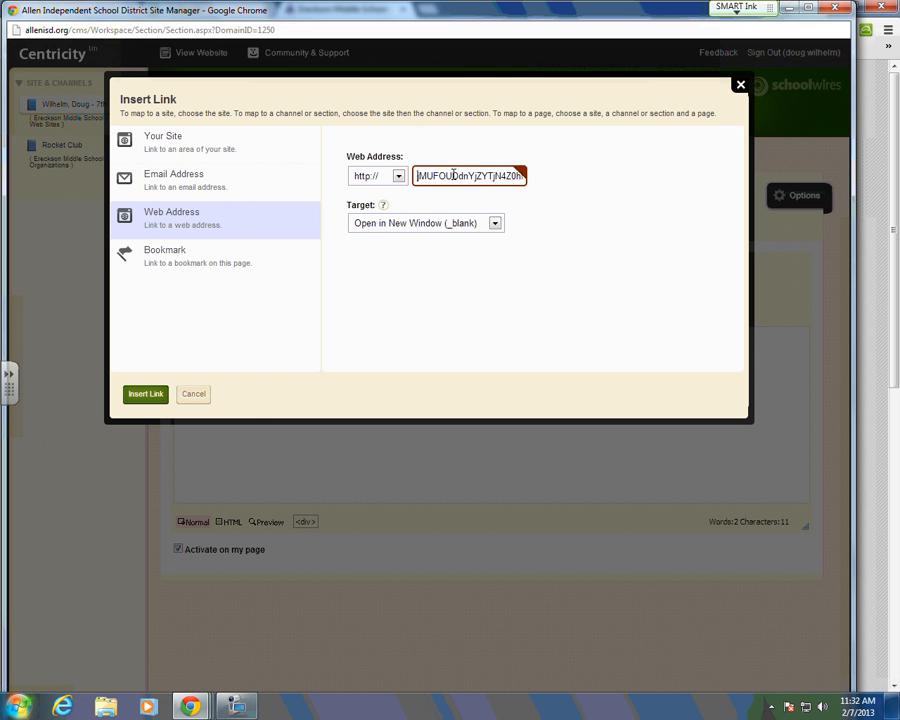
pyautogui.press('Left')
pyautogui.press('Left')
pyautogui.press('Left')
pyautogui.press('Left')
pyautogui.press('Left')
pyautogui.press('Left')
pyautogui.press('Left')
pyautogui.press('Left')
pyautogui.press('Left')
pyautogui.press('Left')
pyautogui.press('Left')
pyautogui.press('Left')
pyautogui.press('Left')
pyautogui.press('Left')
pyautogui.press('Left')
pyautogui.press('Left')
pyautogui.press('Left')
pyautogui.press('Left')
pyautogui.press('Left')
pyautogui.press('Left')
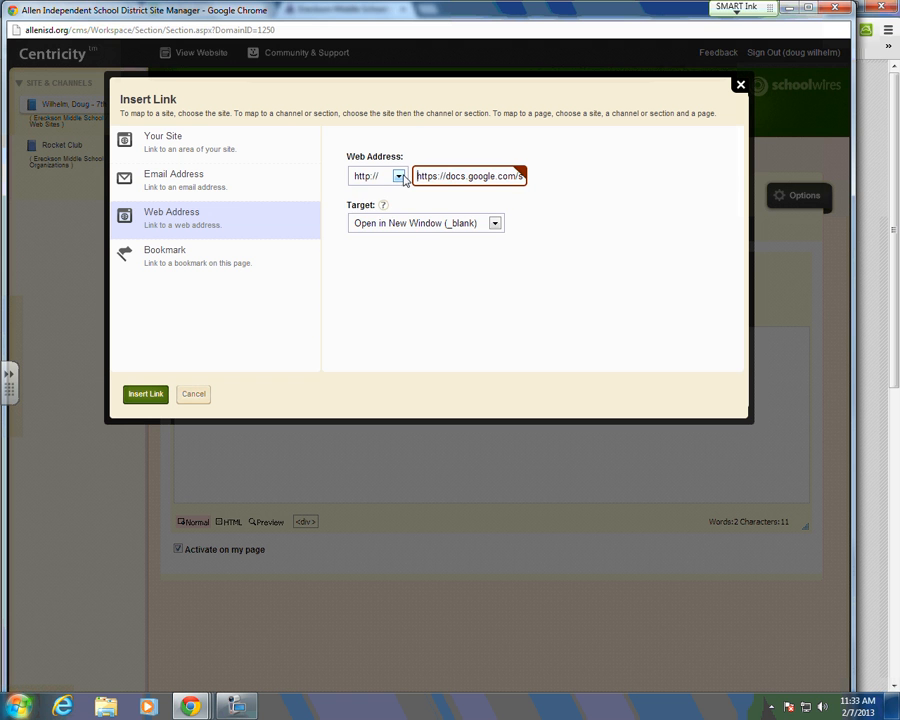
pyautogui.click(397, 176)
pyautogui.click(380, 274)
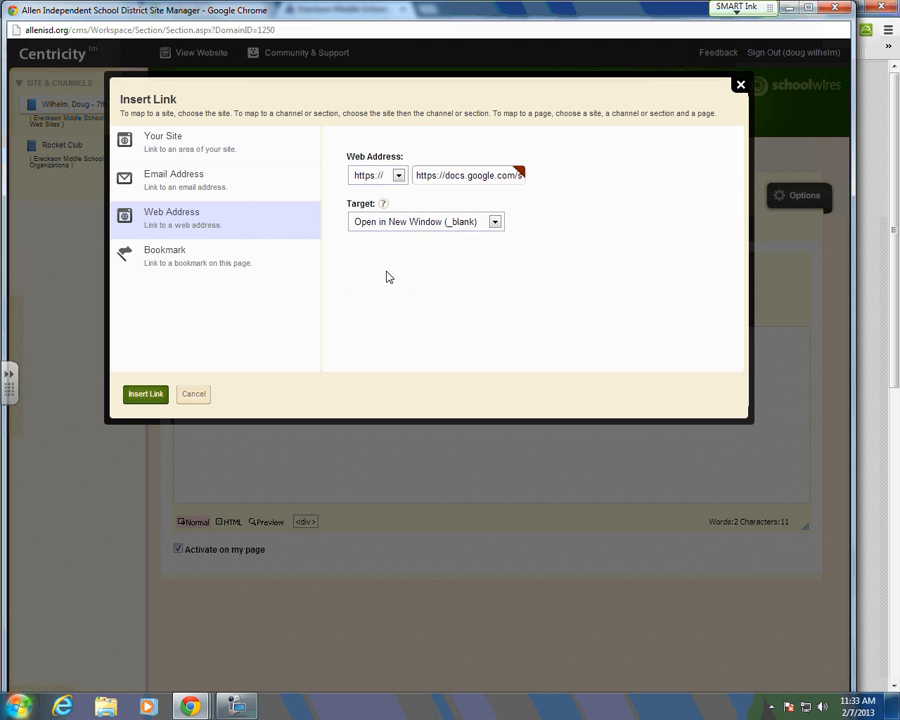
pyautogui.click(437, 177)
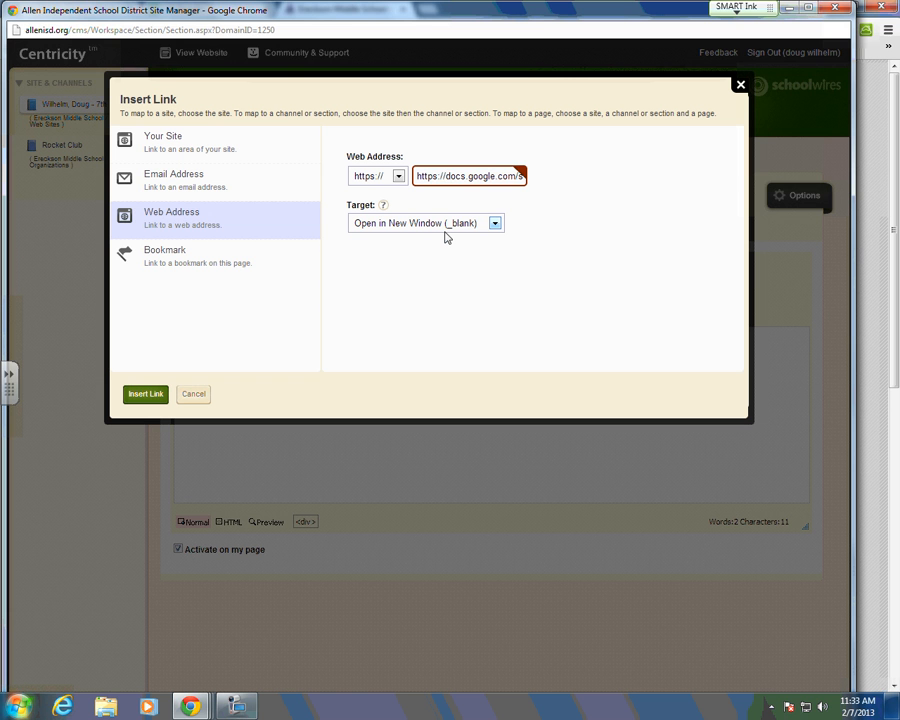
pyautogui.press('BackSpace')
pyautogui.press('BackSpace')
pyautogui.press('BackSpace')
pyautogui.press('BackSpace')
pyautogui.press('BackSpace')
pyautogui.press('BackSpace')
pyautogui.press('BackSpace')
pyautogui.press('BackSpace')
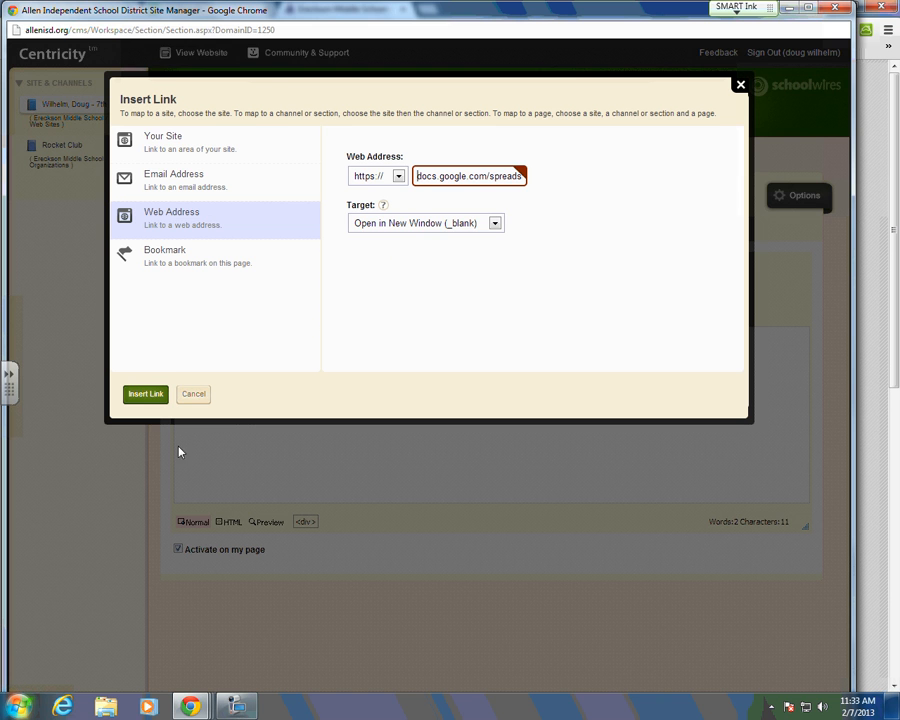
pyautogui.click(147, 395)
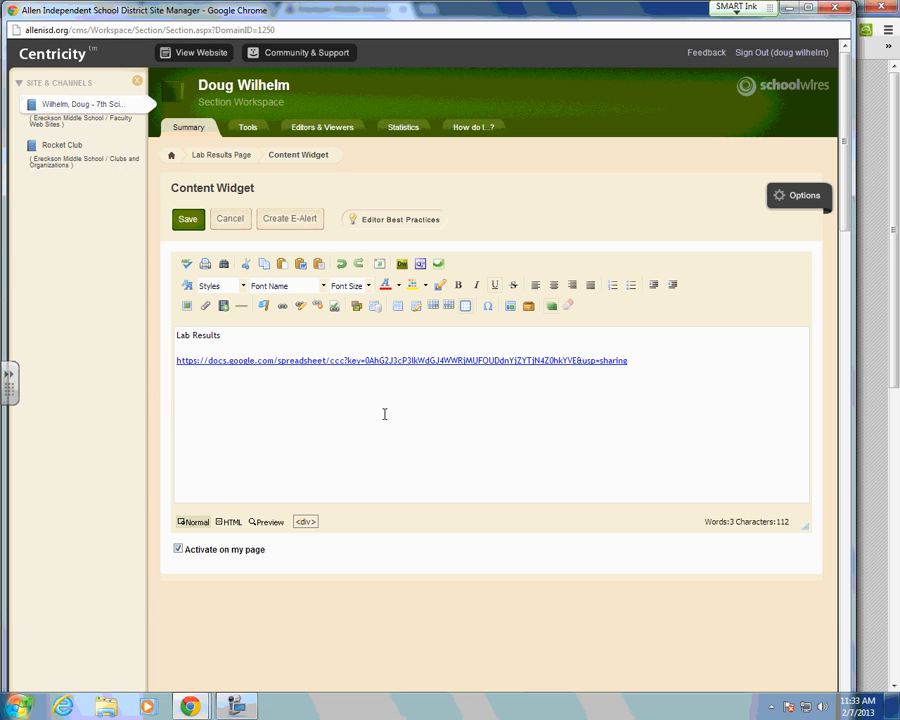
pyautogui.click(187, 219)
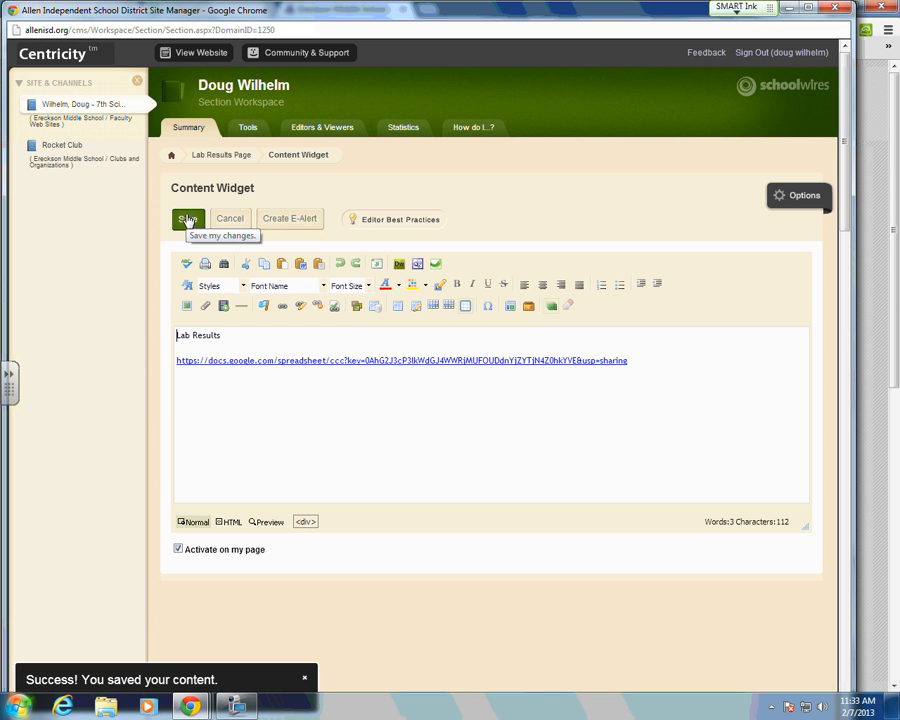
# Step: Close the site manager and browse Faculty Web Sites to the teacher's 7th grade science Lab Results page
pyautogui.click(840, 12)
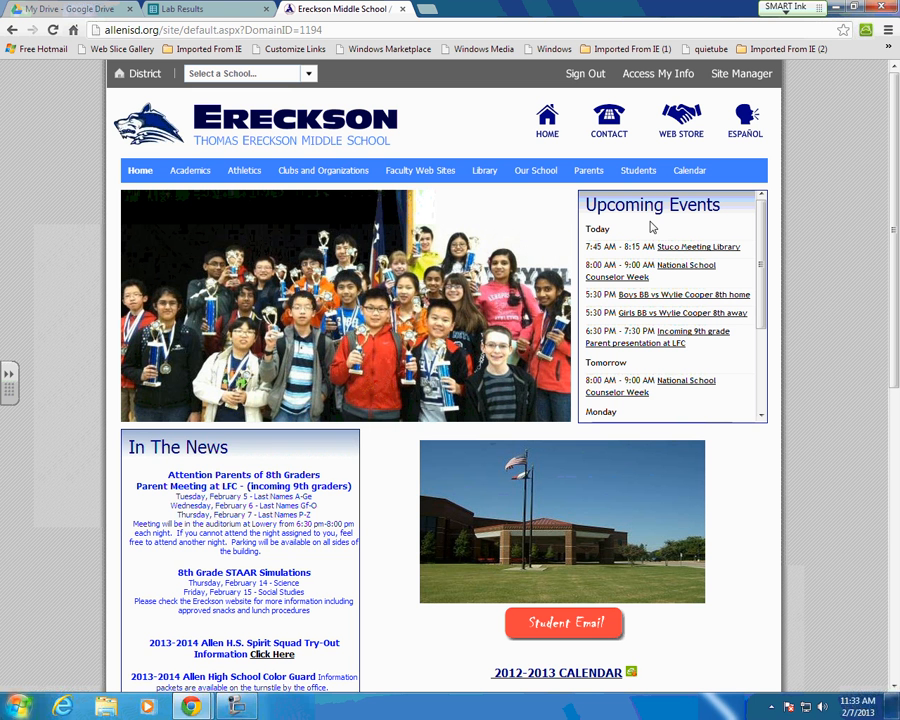
pyautogui.click(421, 171)
pyautogui.scroll(-3, 660, 360)
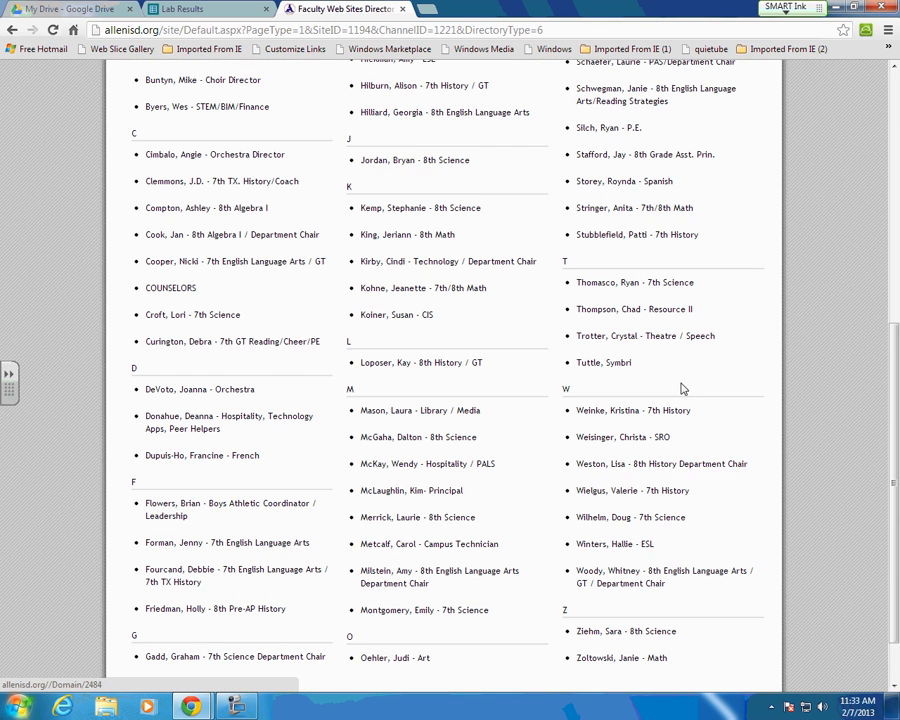
pyautogui.click(638, 518)
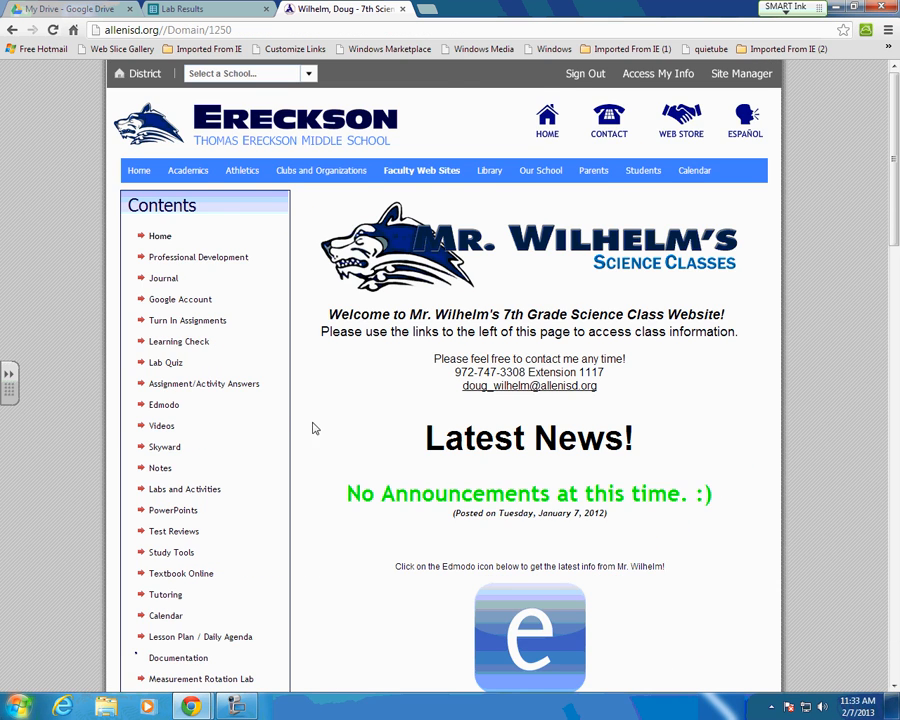
pyautogui.scroll(-4, 312, 428)
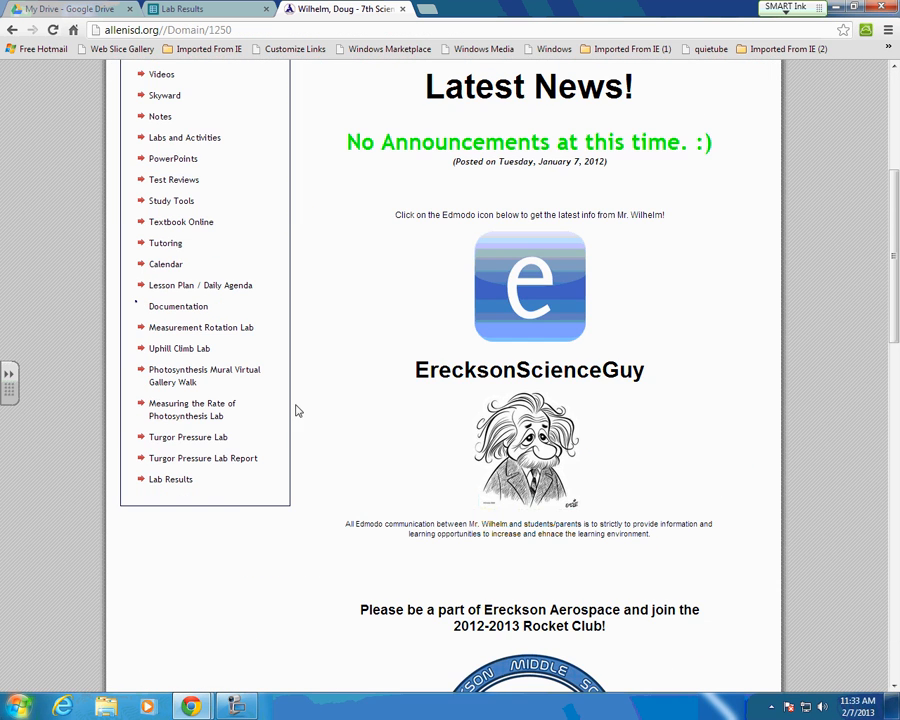
pyautogui.click(180, 482)
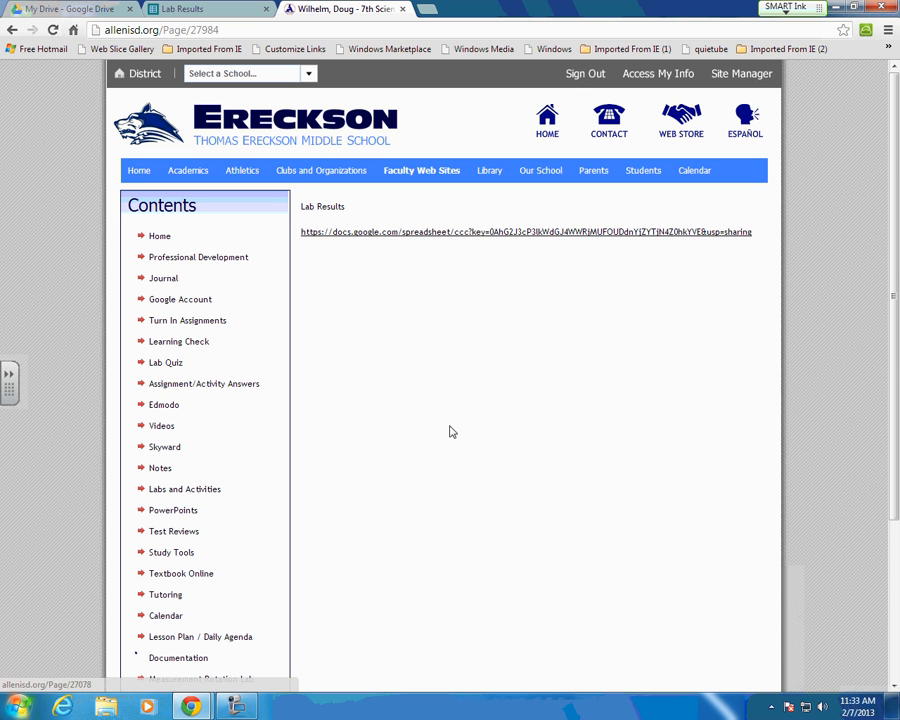
# Step: Follow the Lab Results page's docs.google.com link to open the empty spreadsheet in a new tab
pyautogui.click(405, 234)
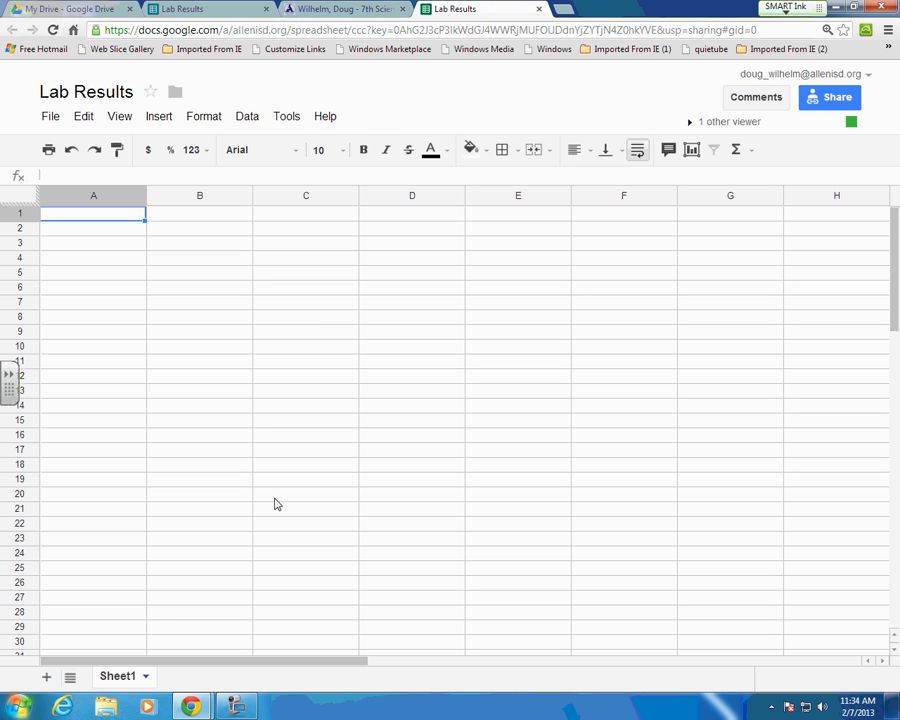
pyautogui.click(233, 706)
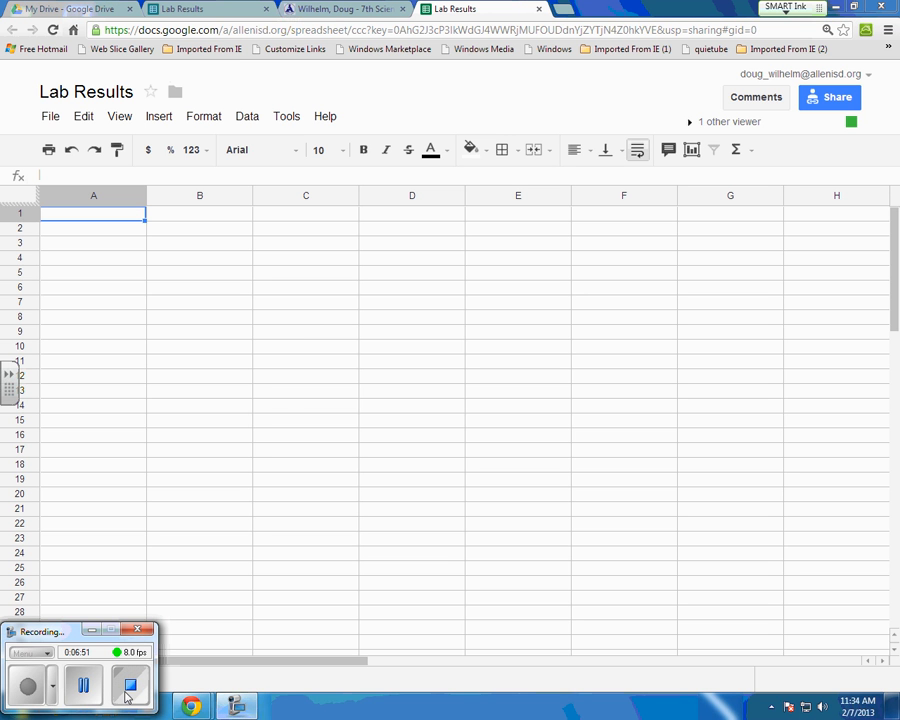